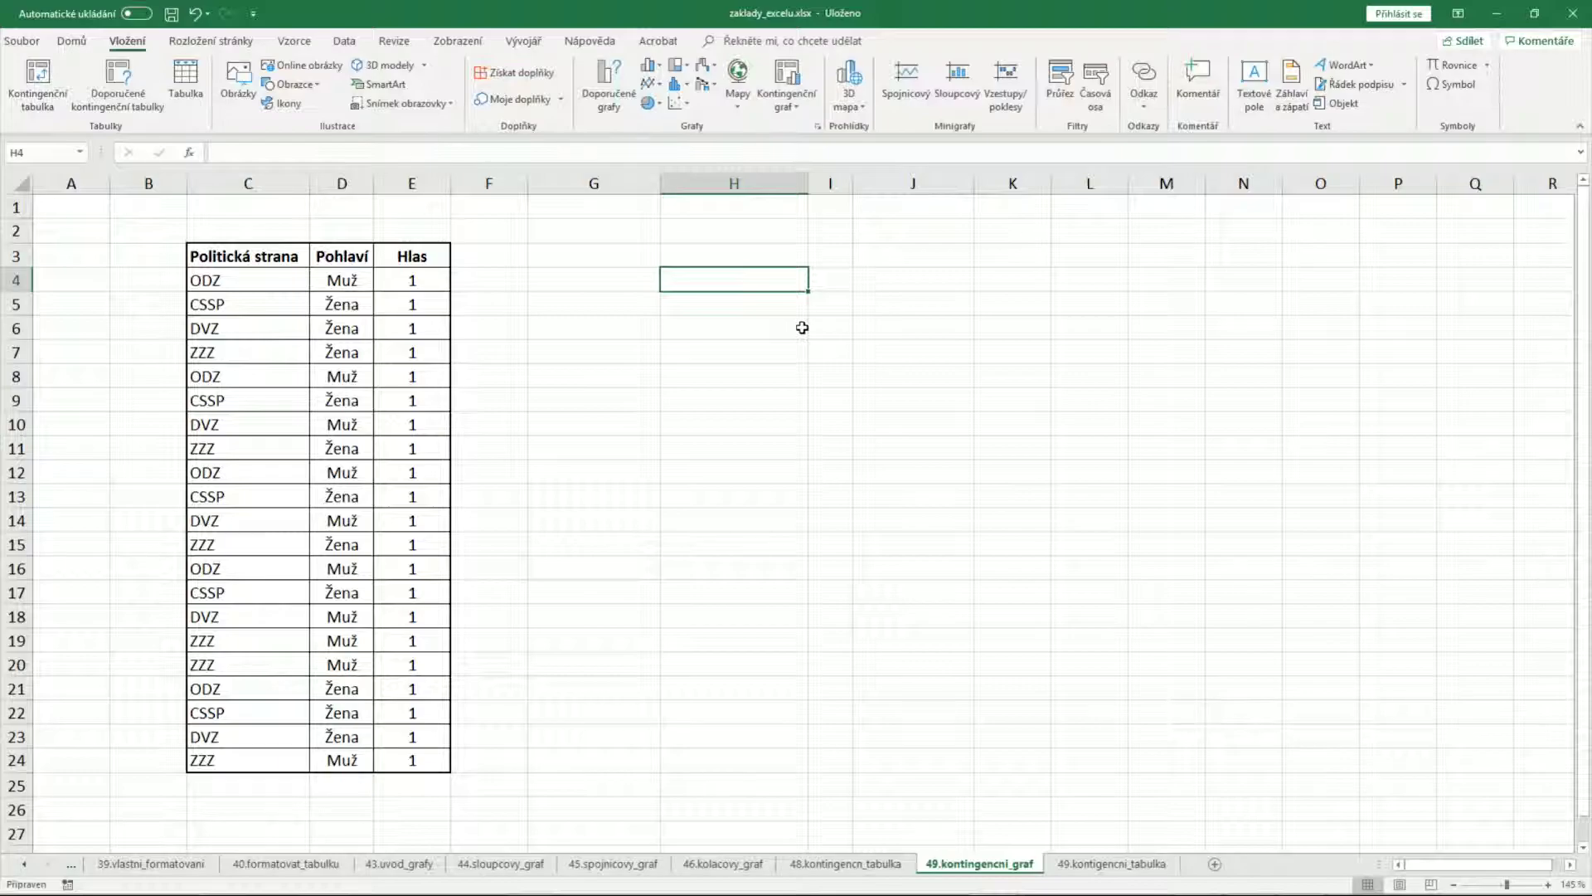
- Put the active cell inside the vote data table
drag(249, 262, 323, 808)
click(412, 616)
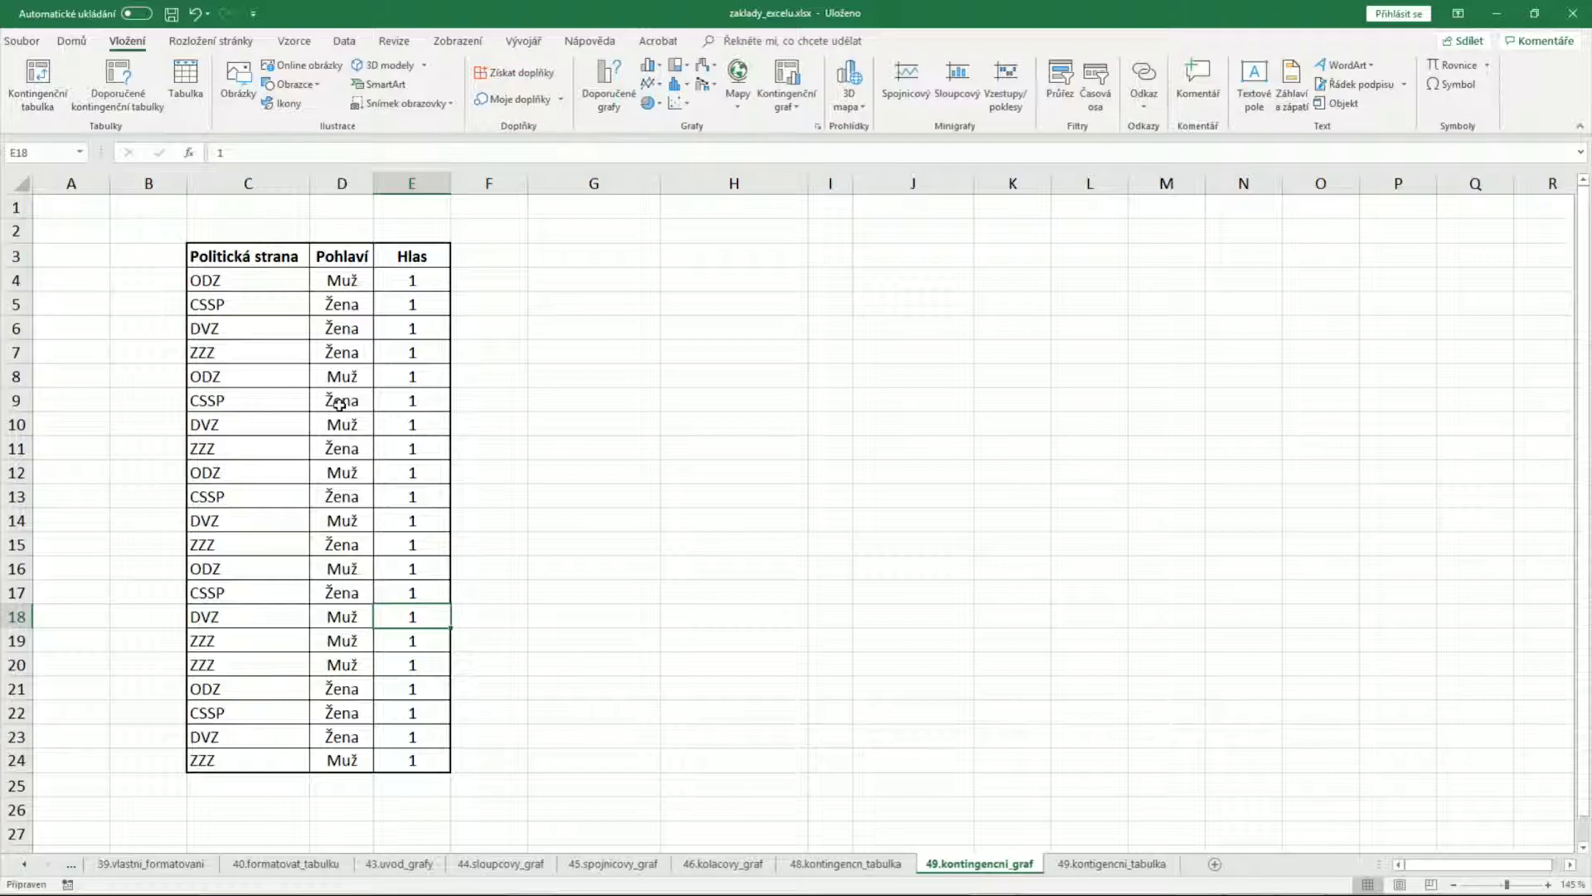
click(338, 404)
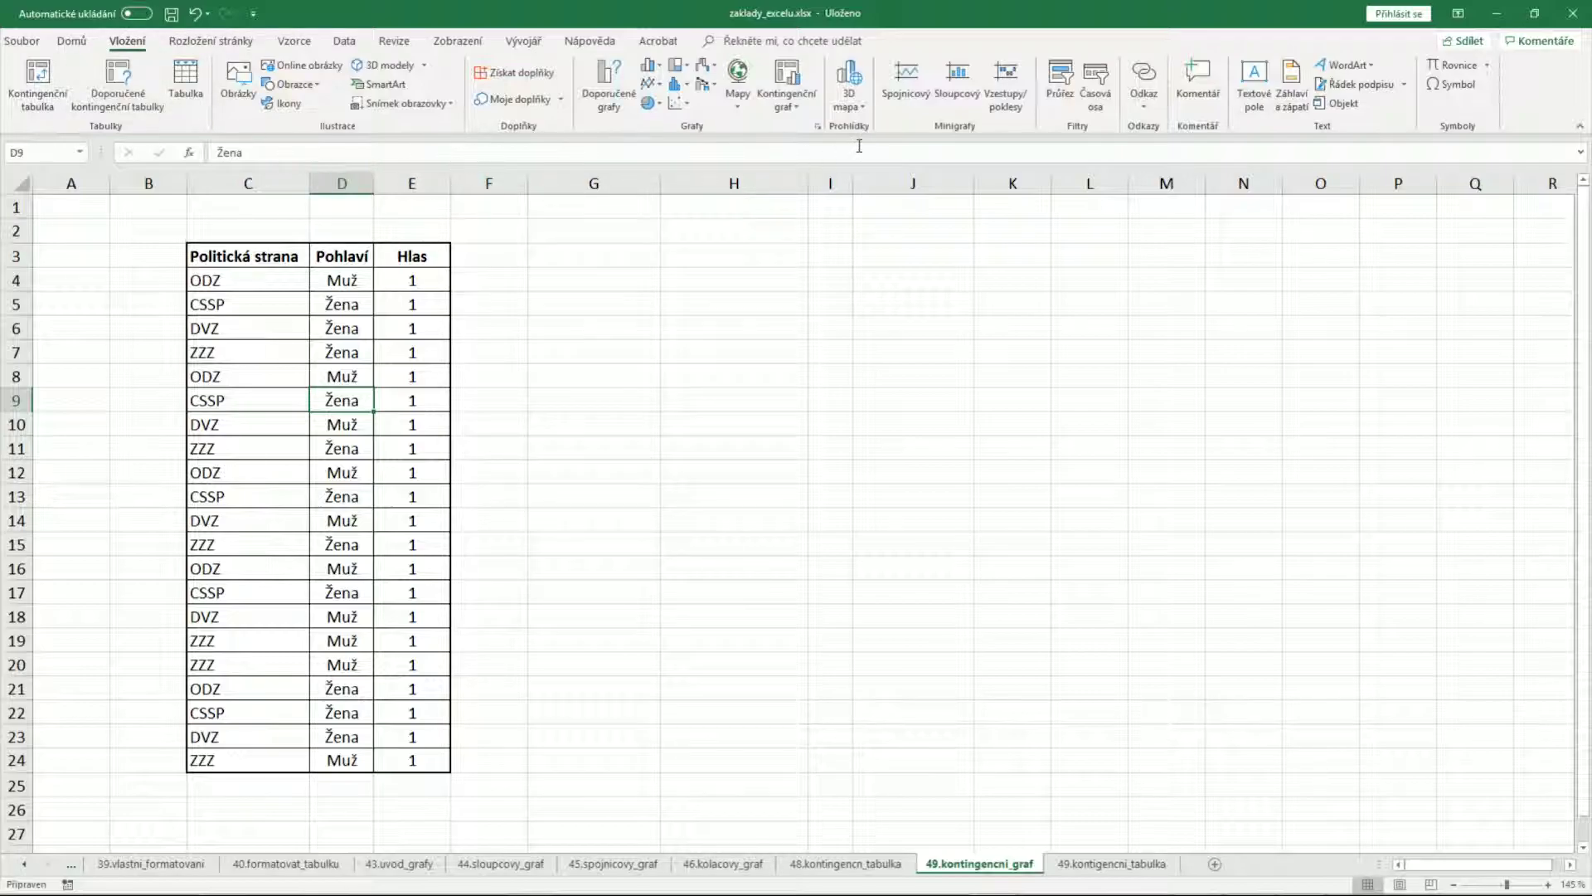
- Start a pivot chart from source range C3:E24, placed on the existing sheet
click(786, 104)
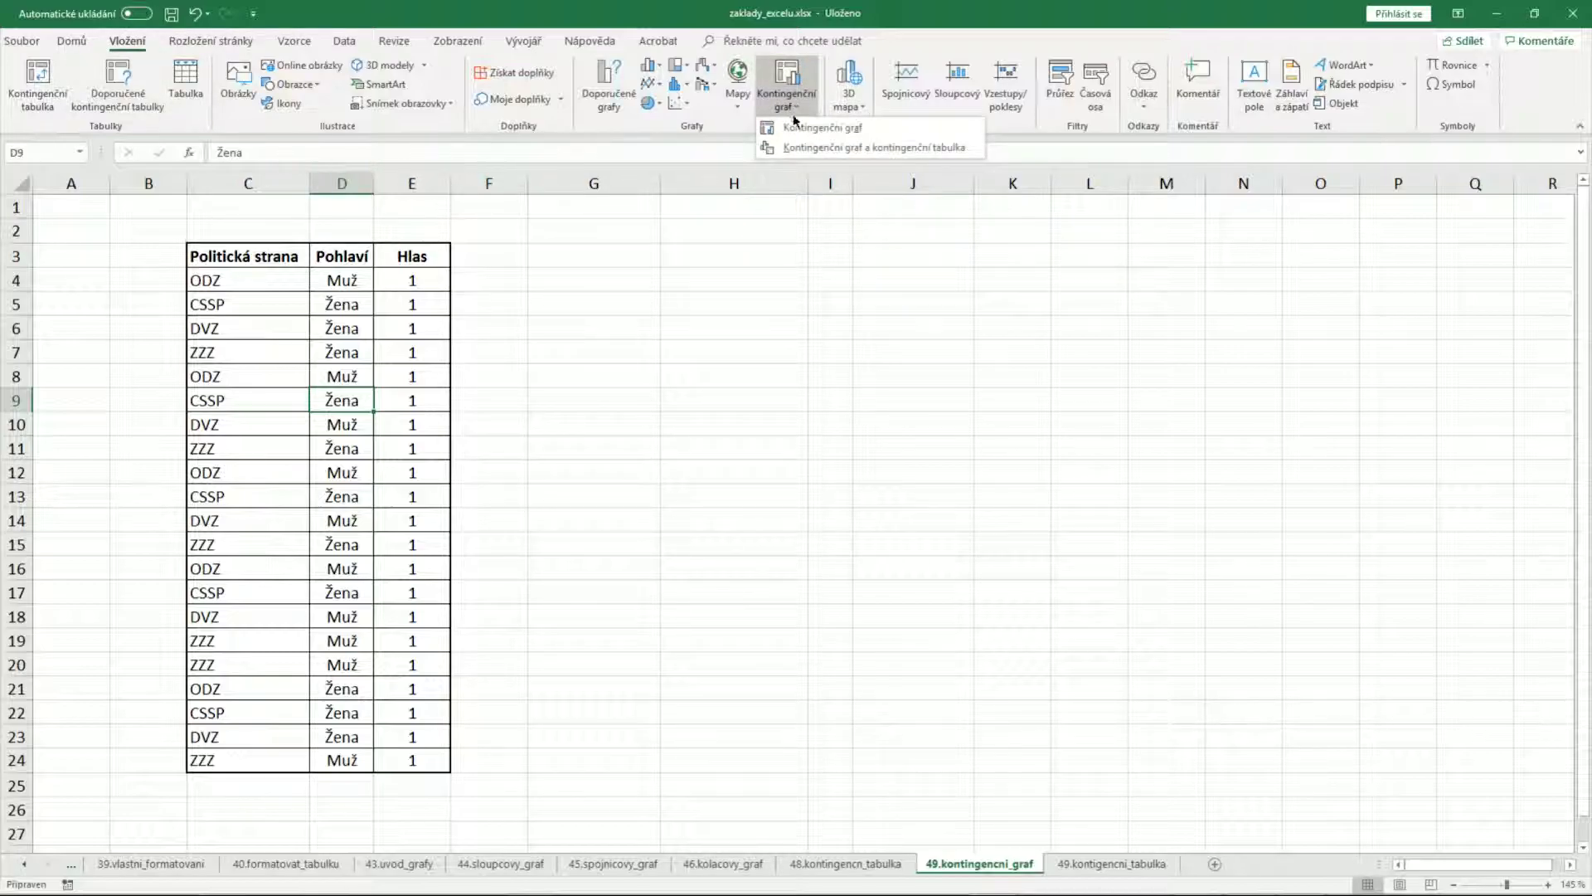
click(797, 128)
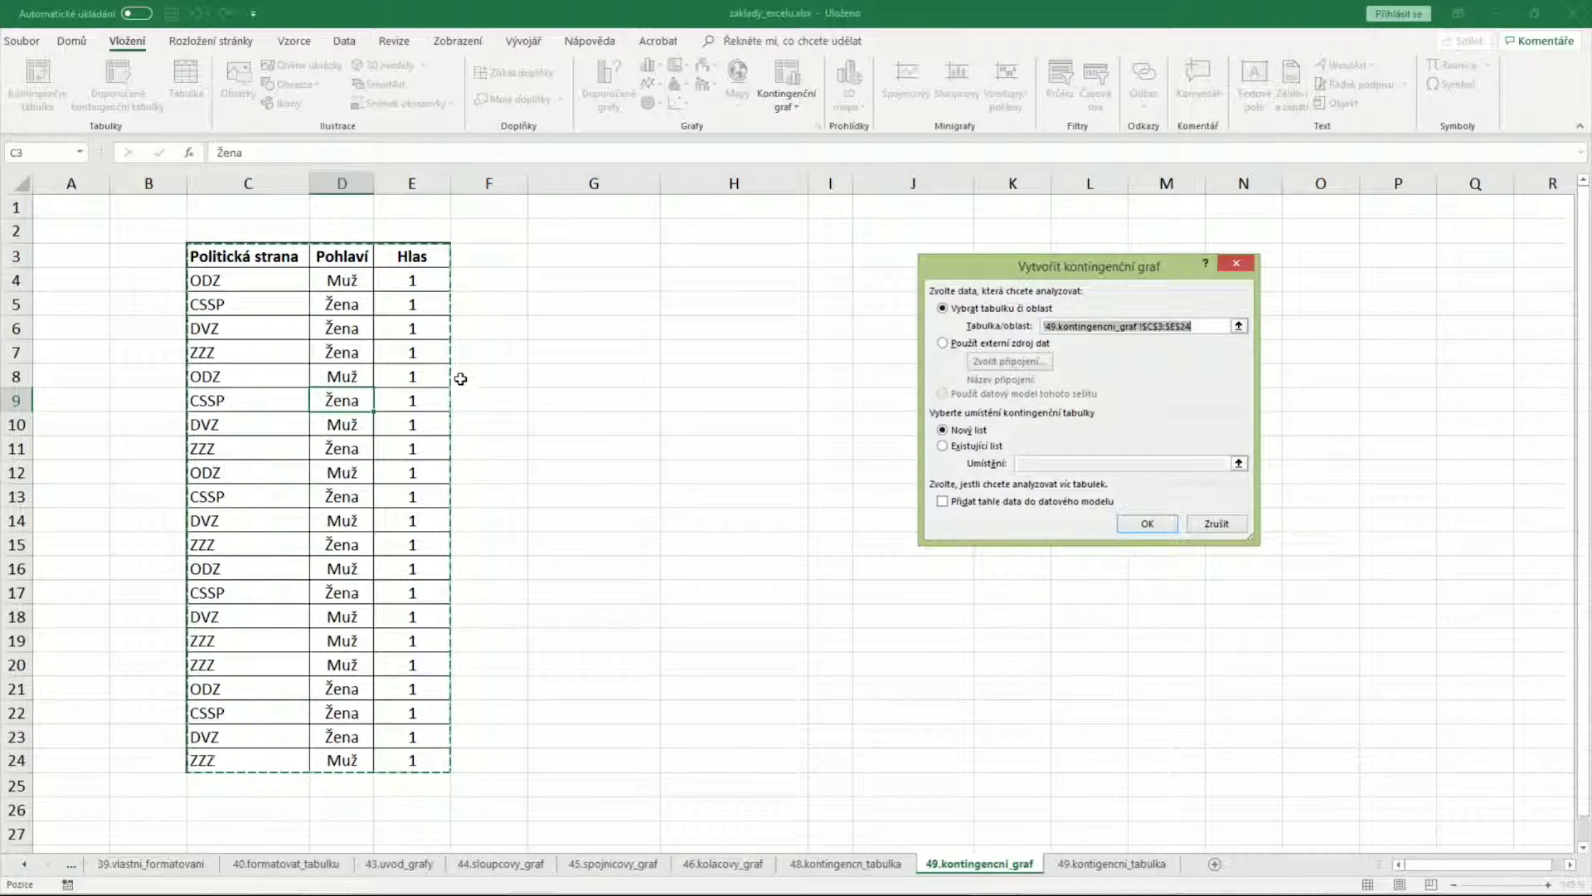
click(1239, 325)
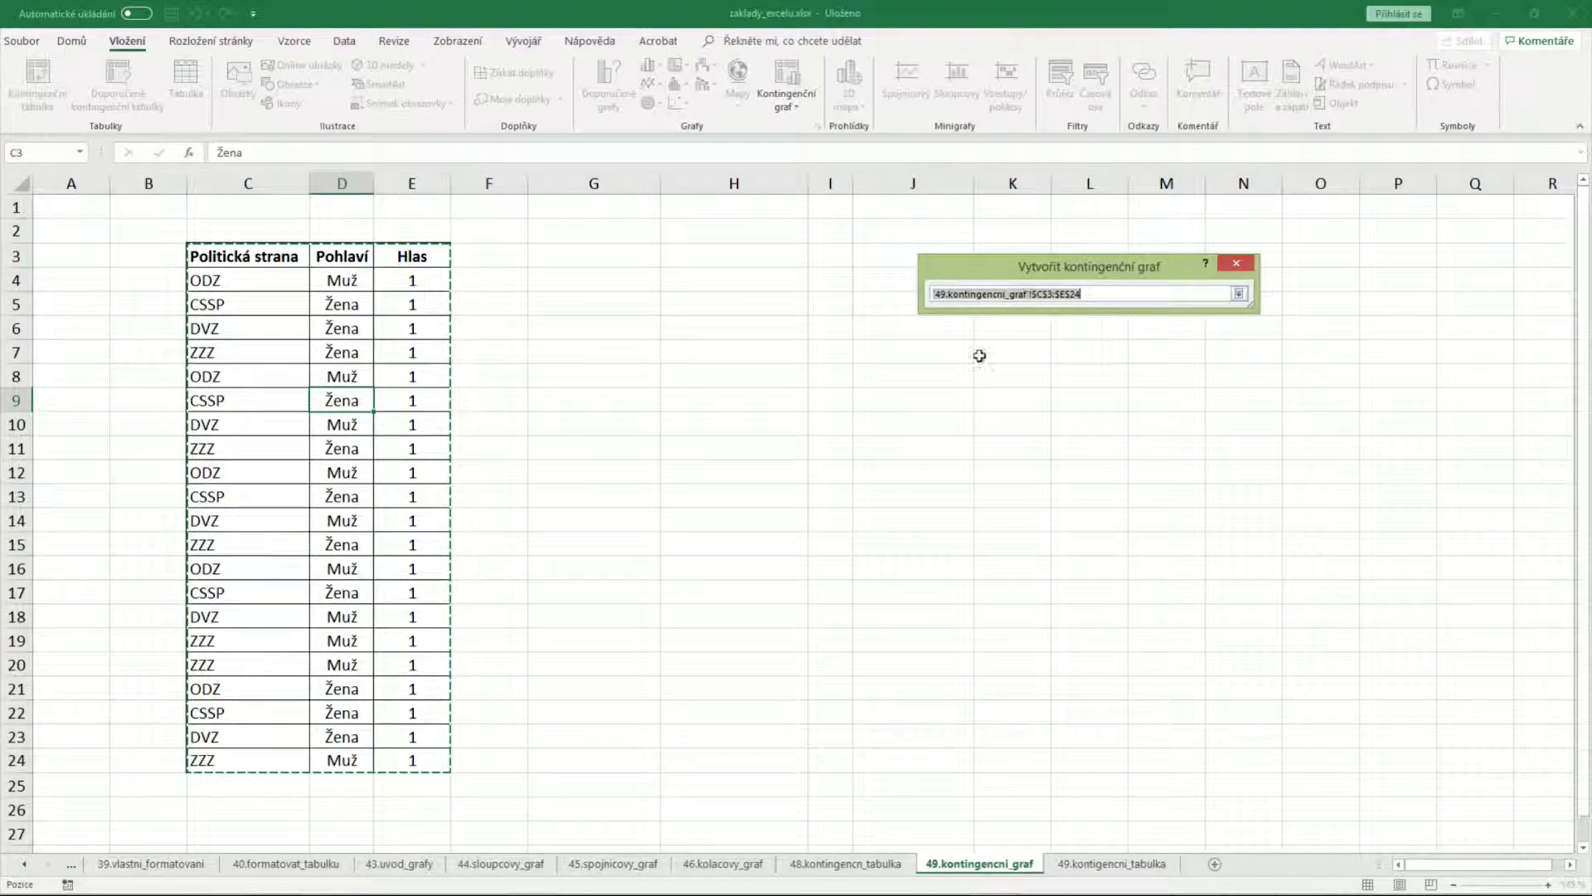
drag(195, 255, 384, 763)
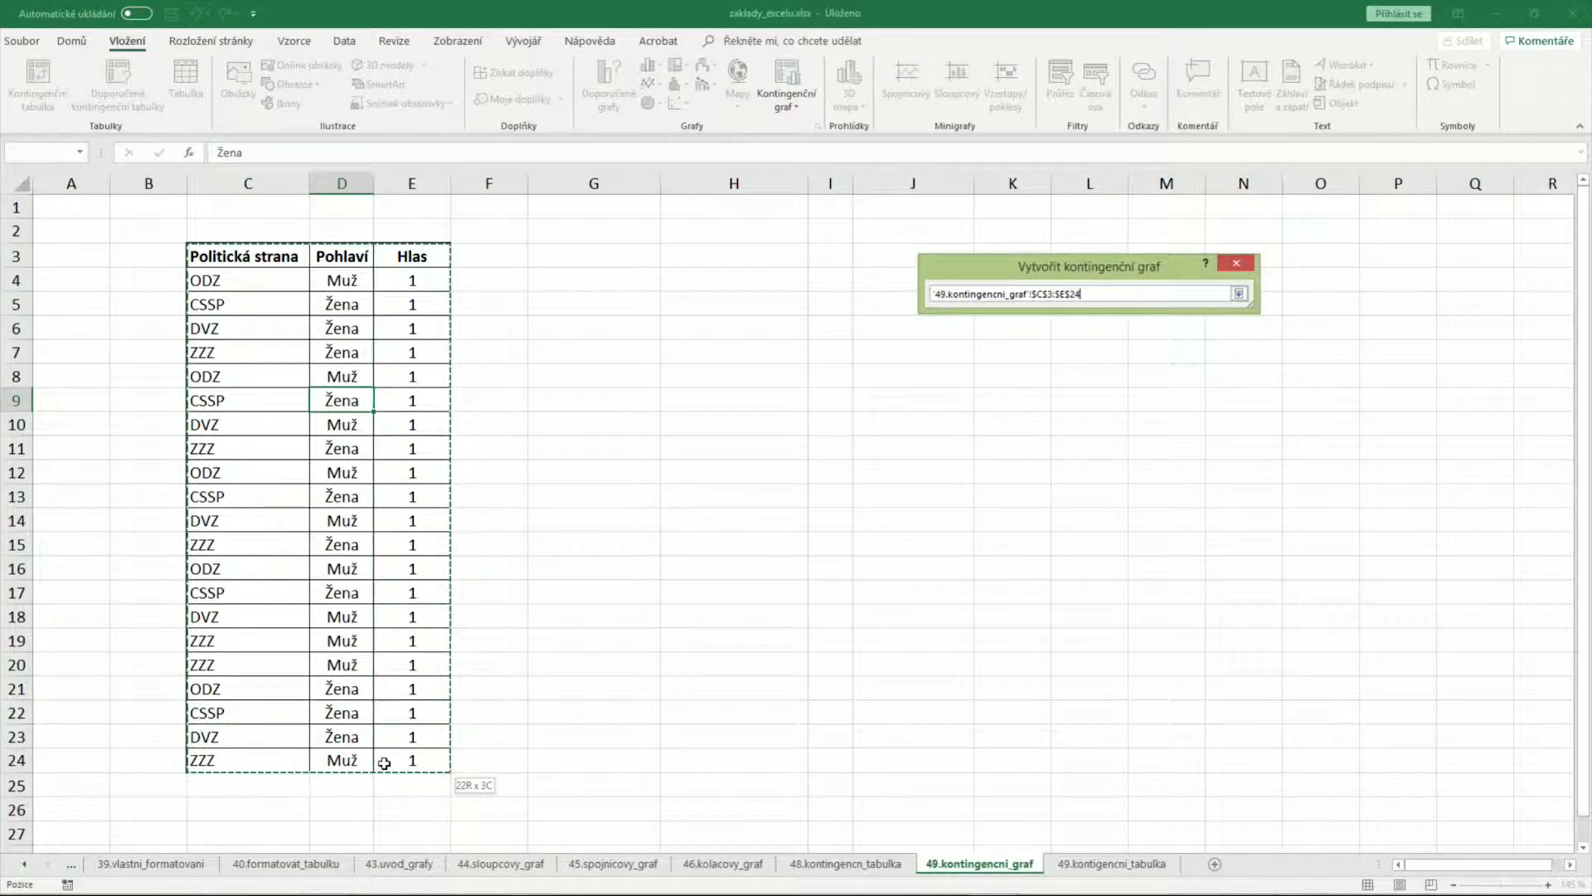
click(1239, 294)
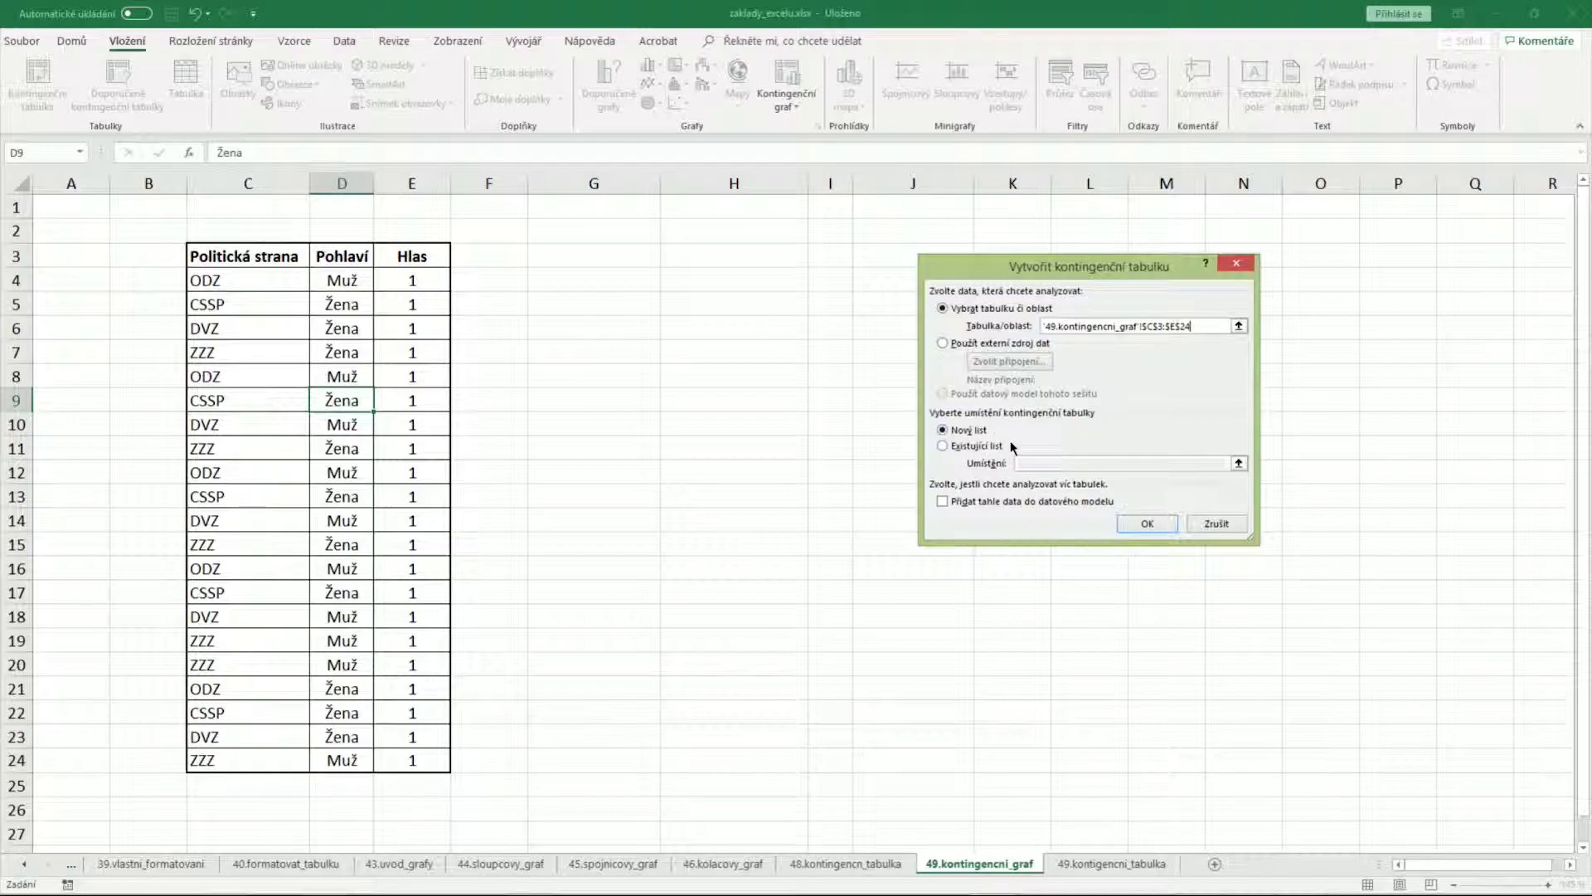
click(963, 445)
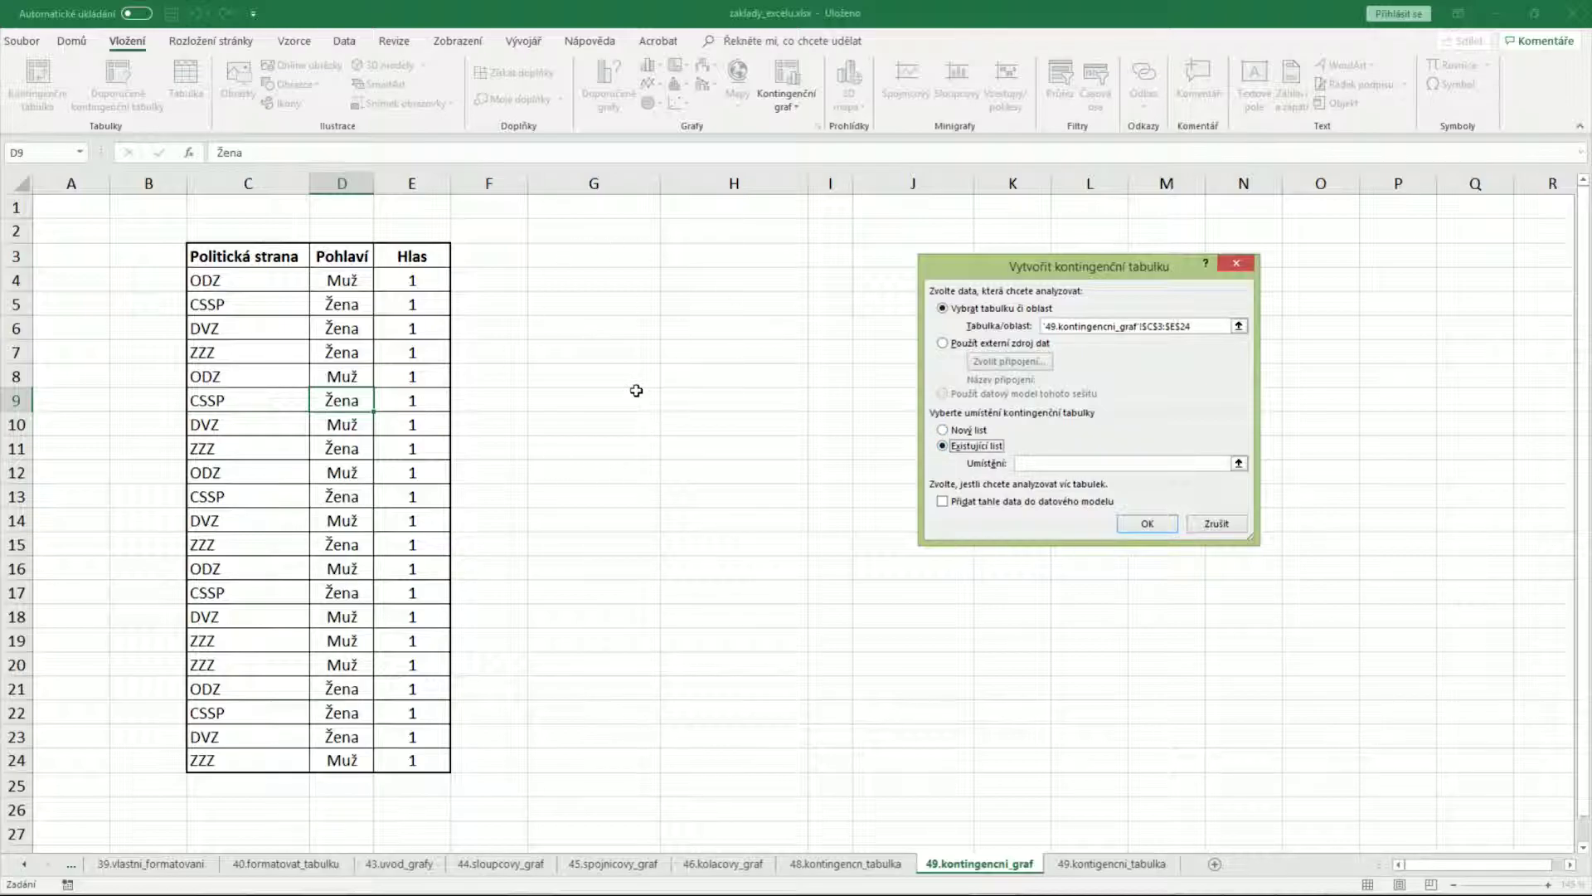
- Set the pivot location to cell G4 after the invalid-reference warning, and create it
click(1140, 524)
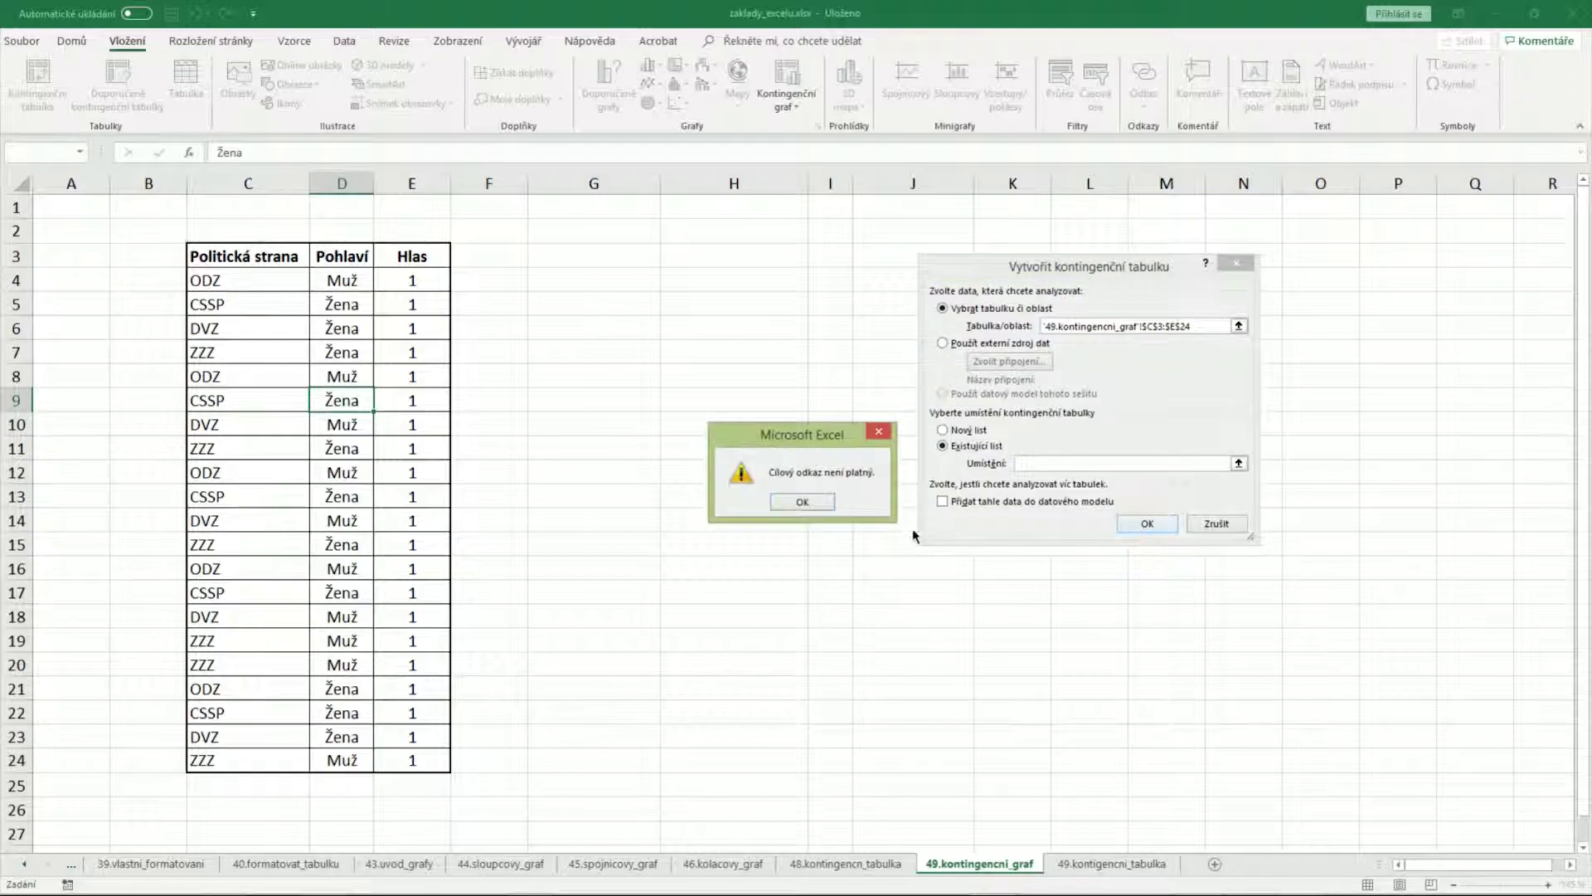
click(803, 501)
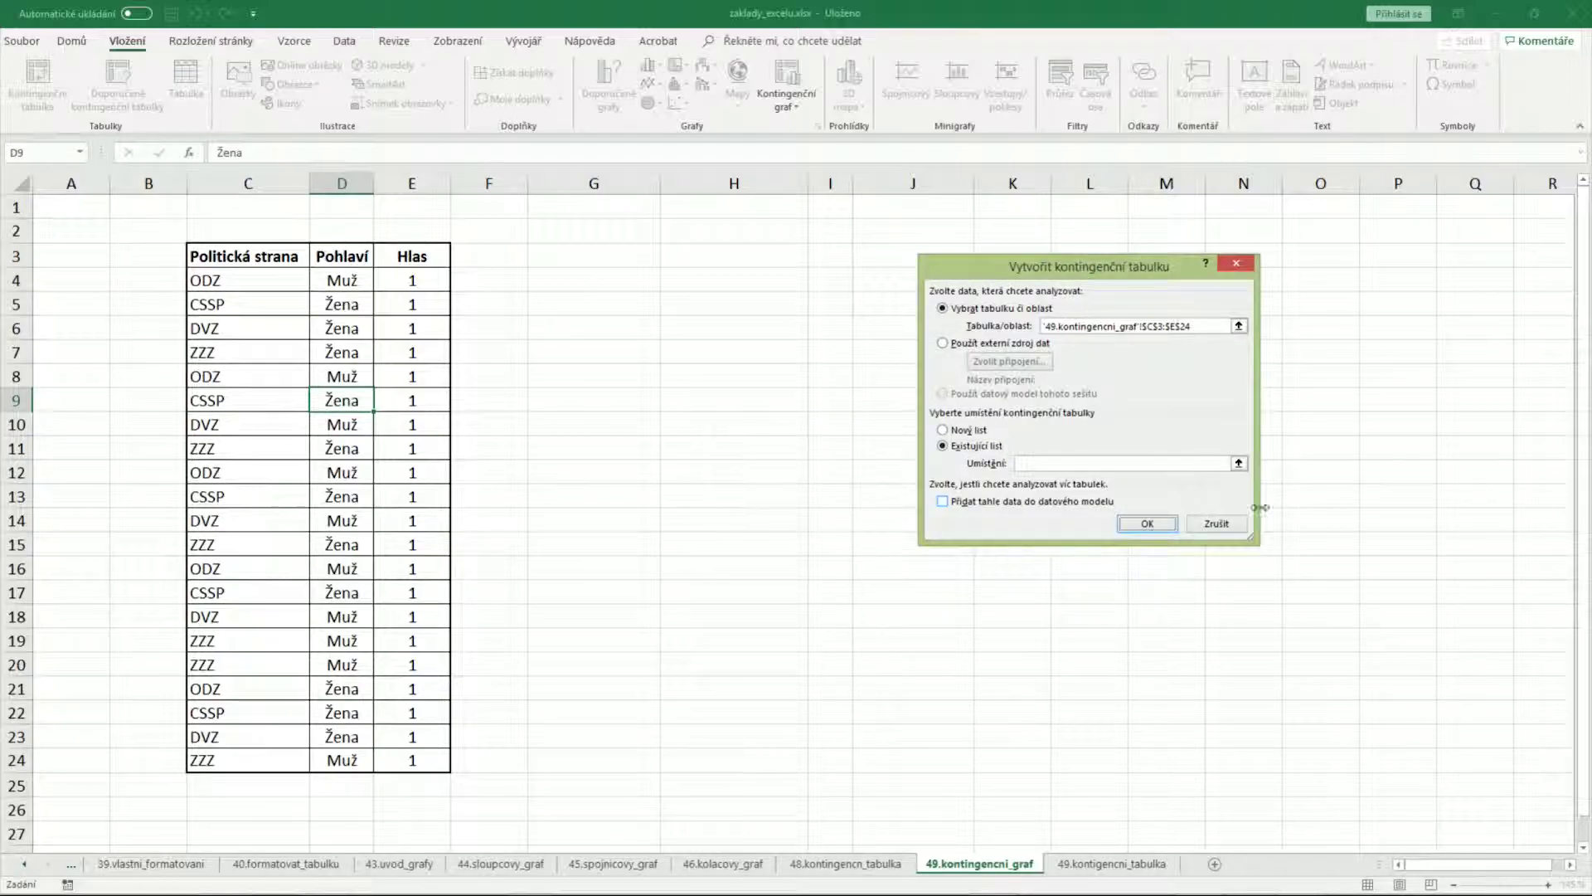
click(1239, 463)
click(576, 282)
click(1239, 293)
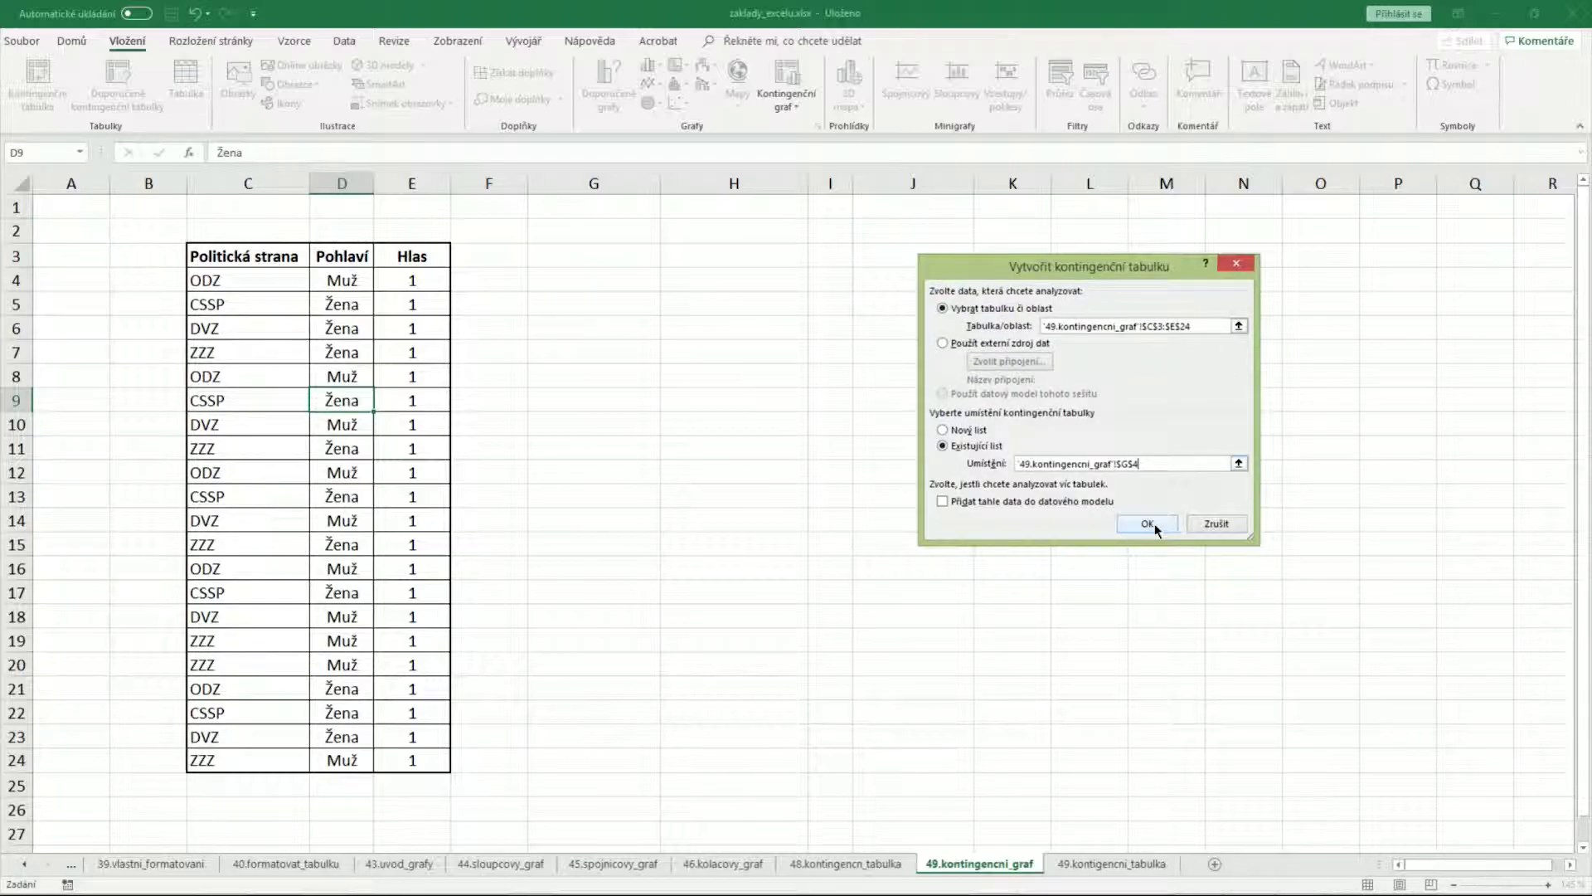
click(1151, 524)
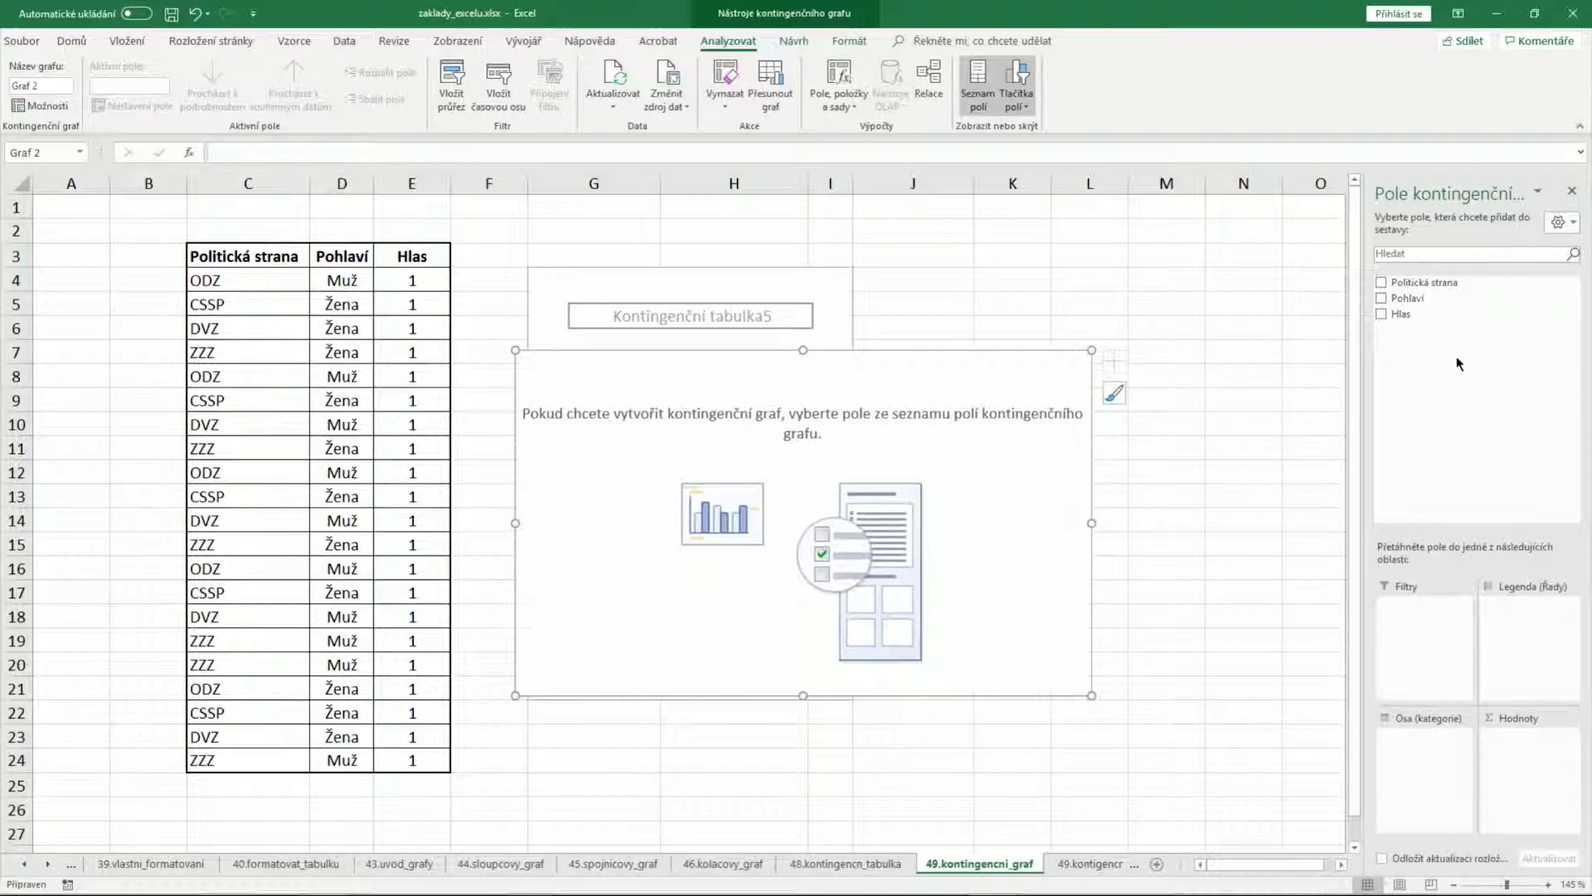
- Put Politická strana on the category axis, listing CSSP, DVZ and ODZ
drag(1422, 283, 1426, 799)
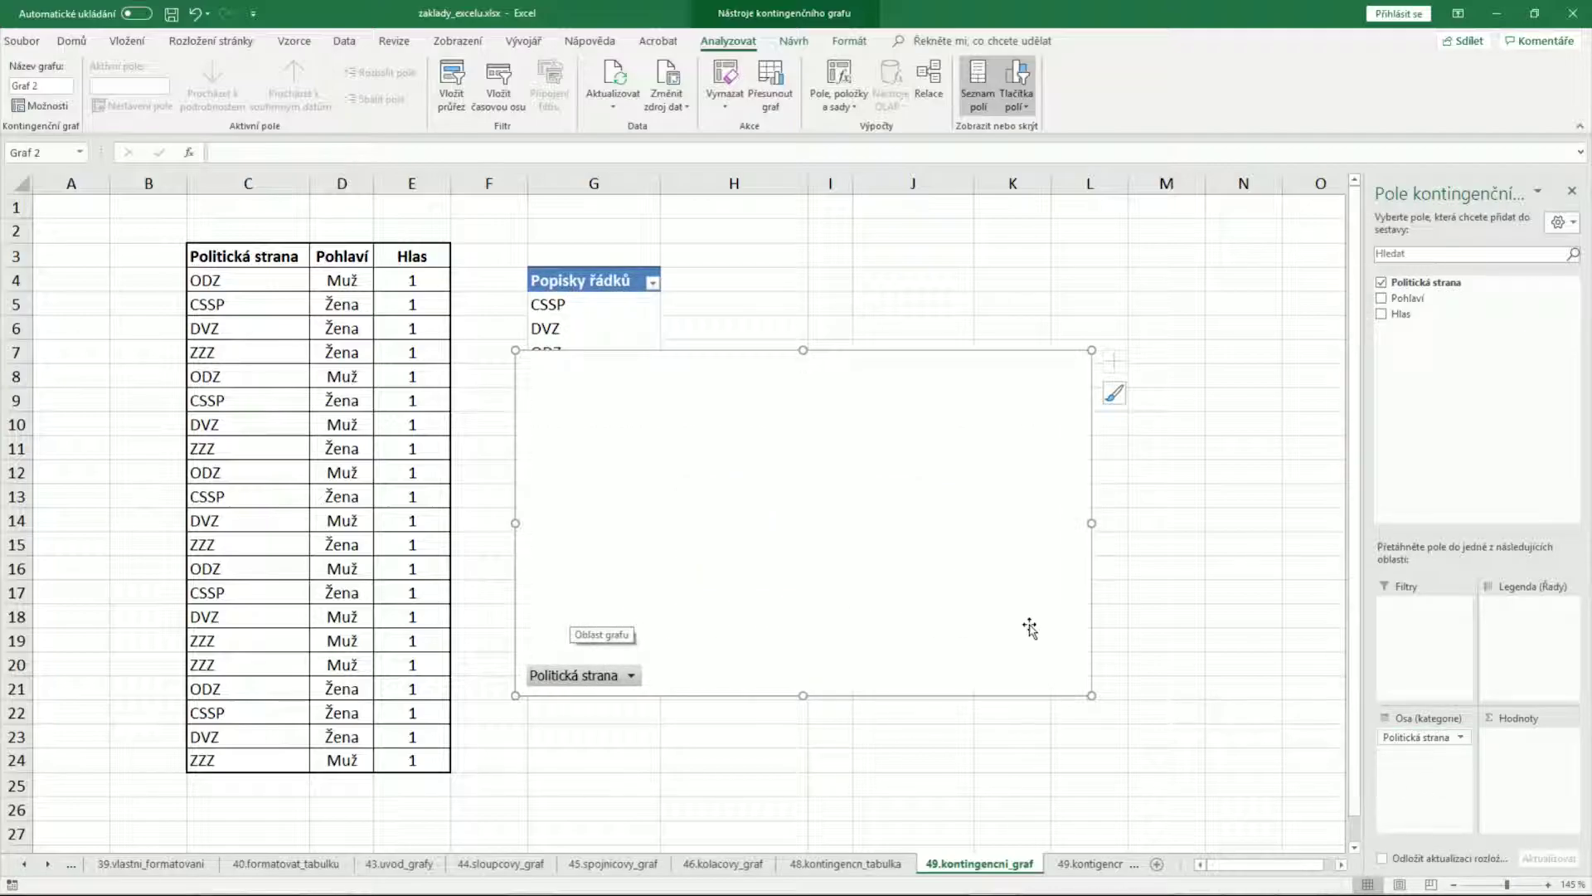
- Split the bars by Pohlaví, sum Hlas as values, and move the chart below the pivot table
drag(1408, 297, 1543, 605)
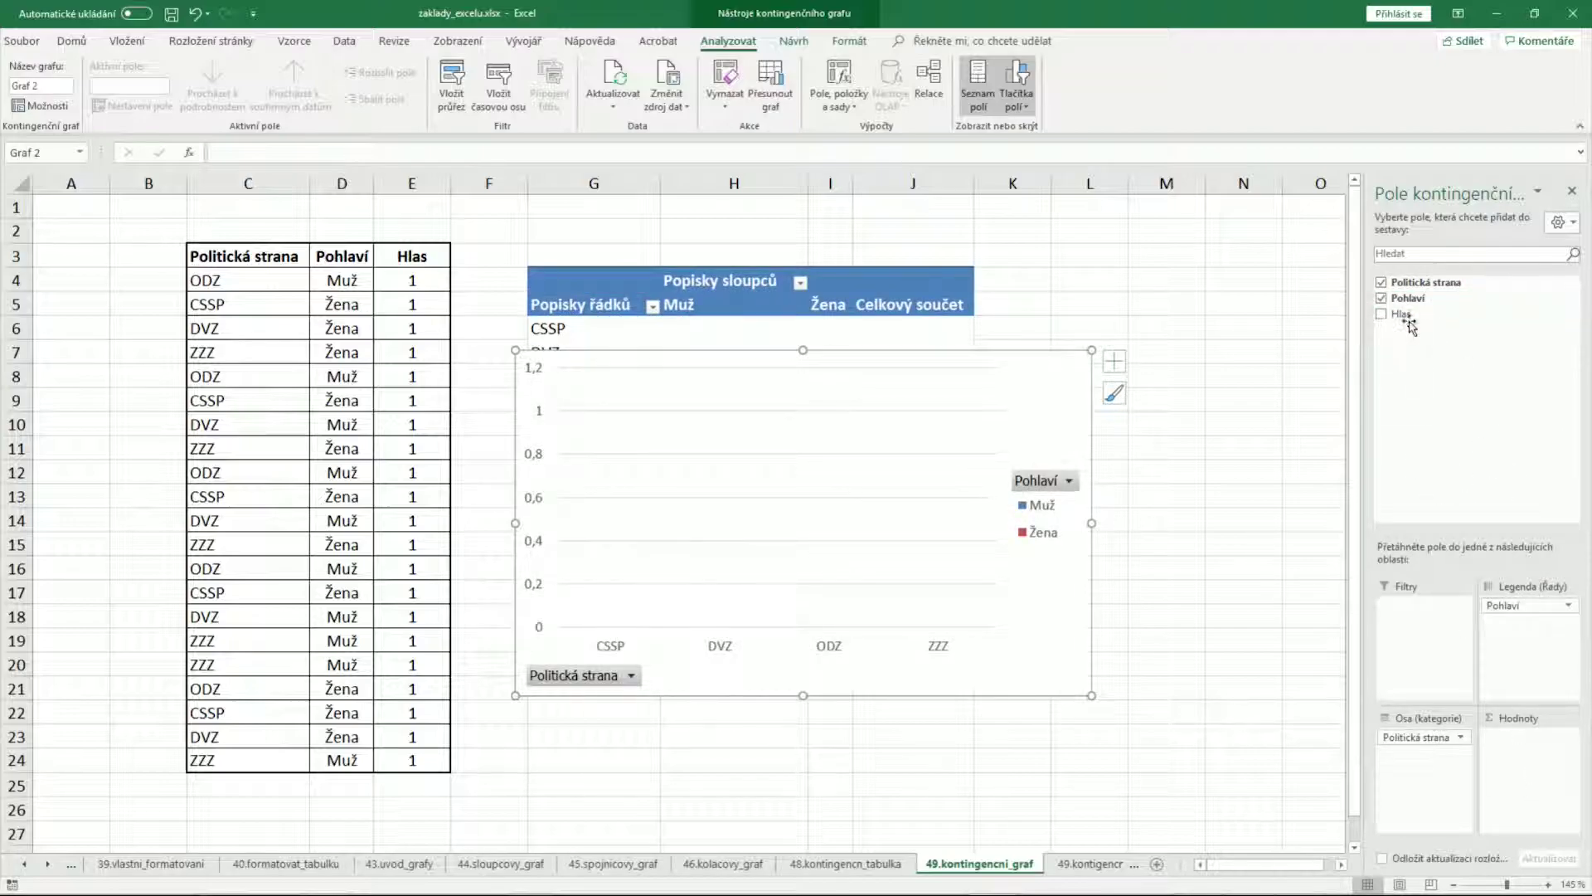
drag(1409, 323, 1531, 802)
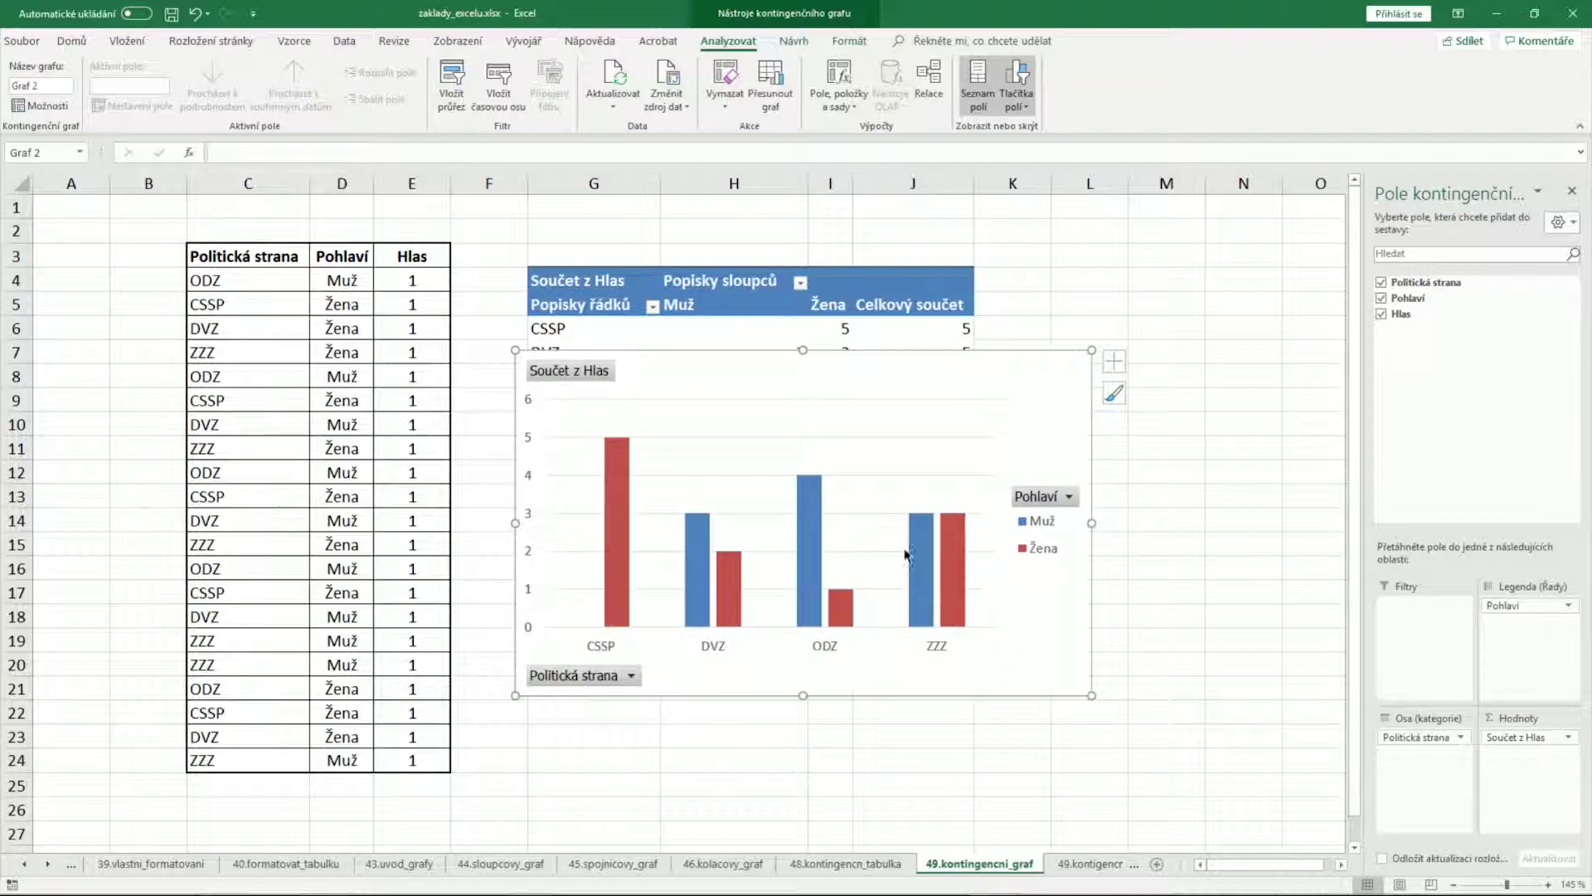
drag(860, 370, 886, 483)
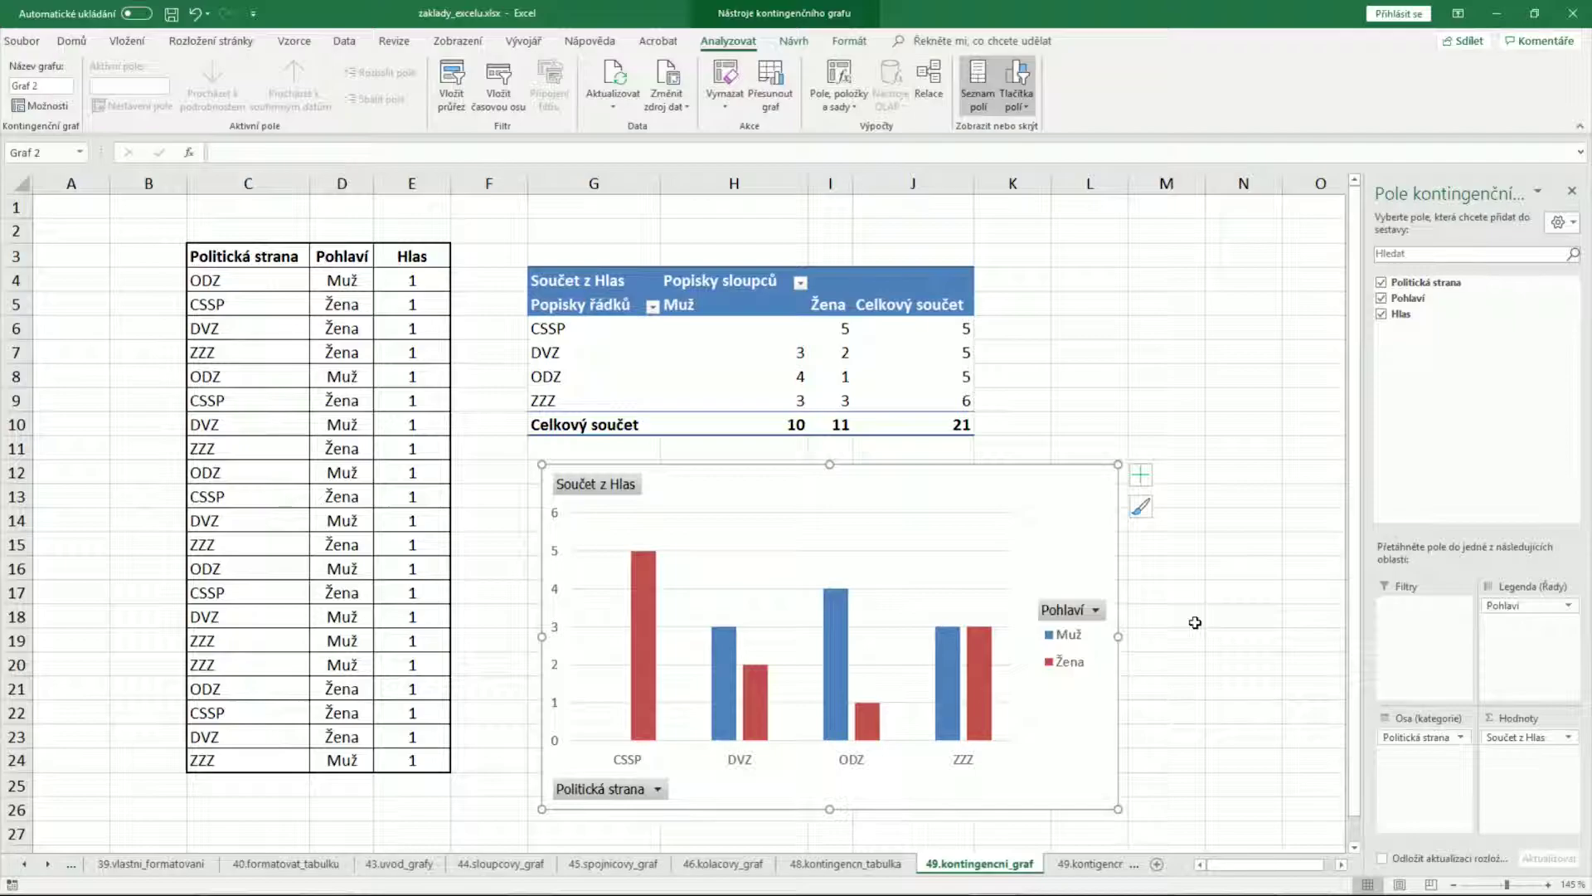
- Shift the pivot chart right, then back left to adjust its position
drag(1009, 503, 1121, 490)
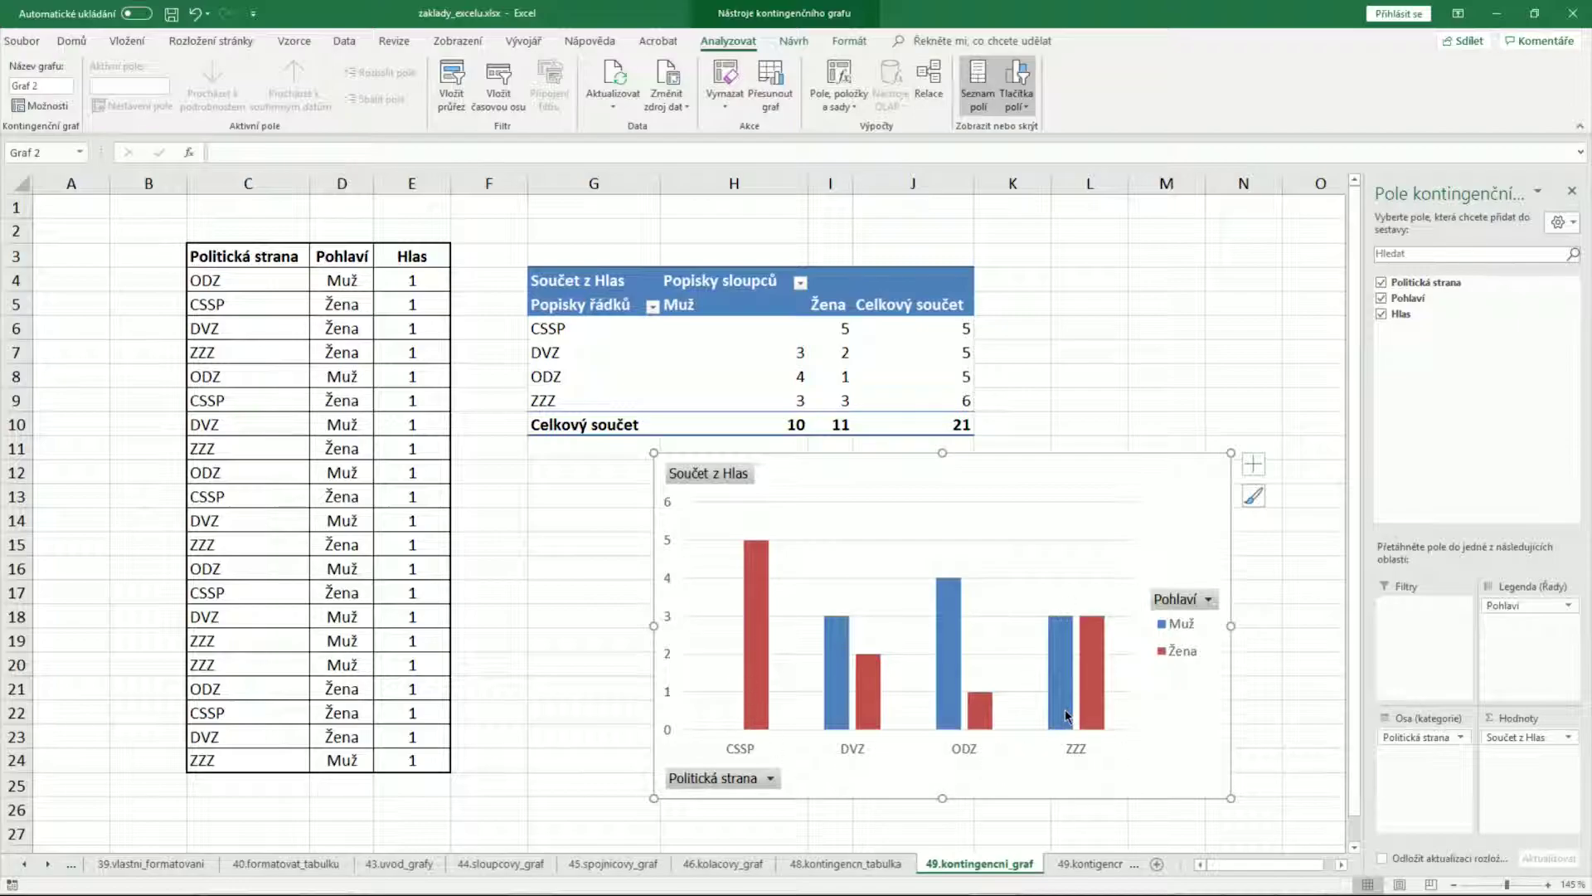
mouse_move(1091, 679)
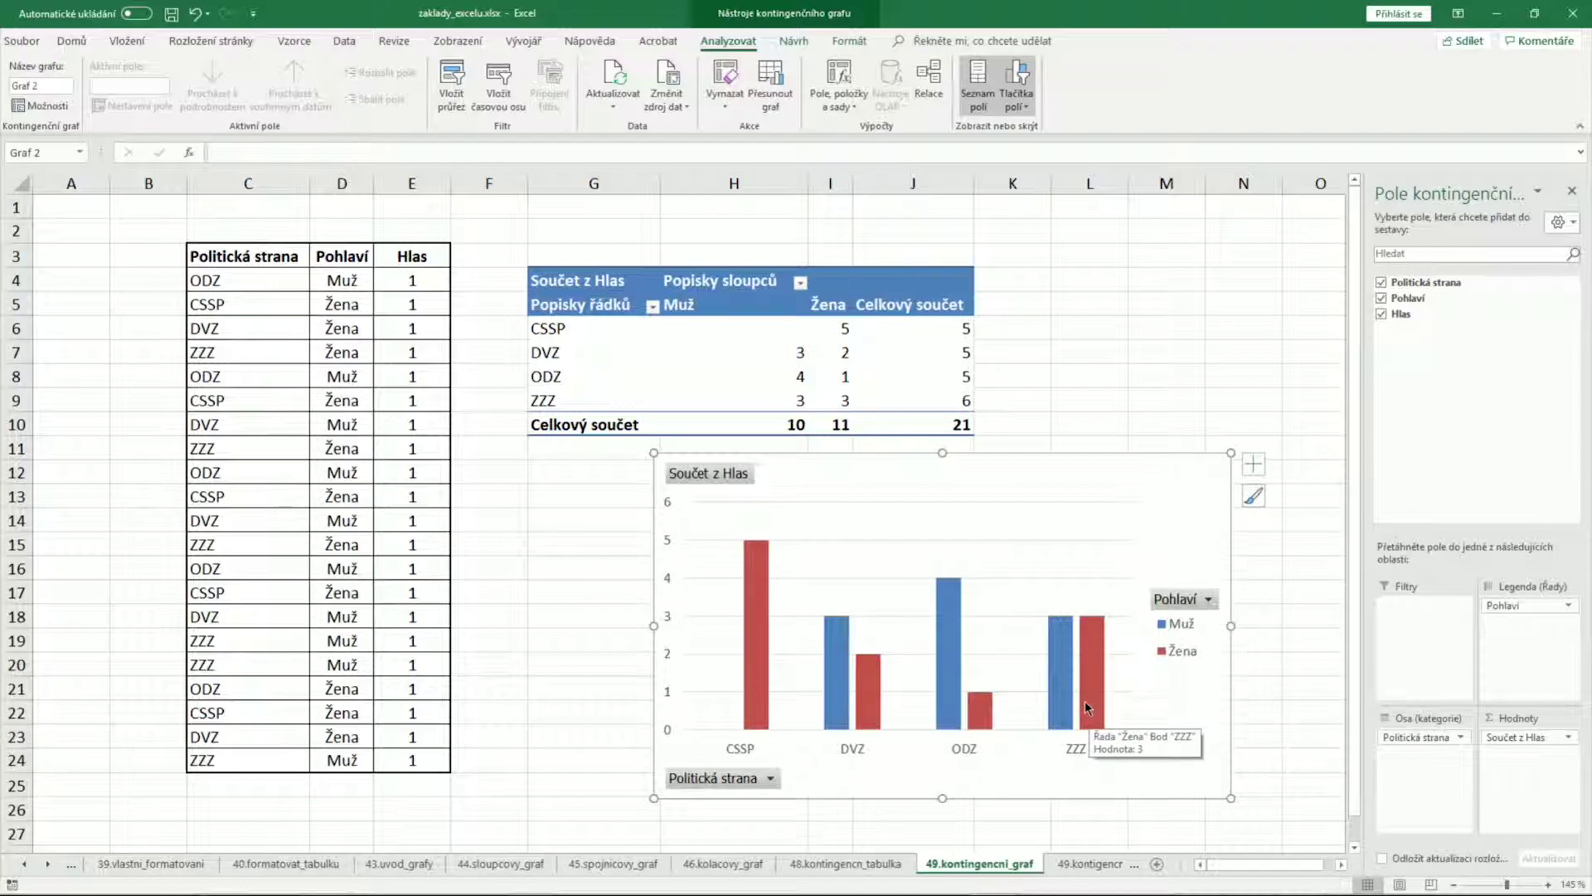
drag(1010, 494, 910, 497)
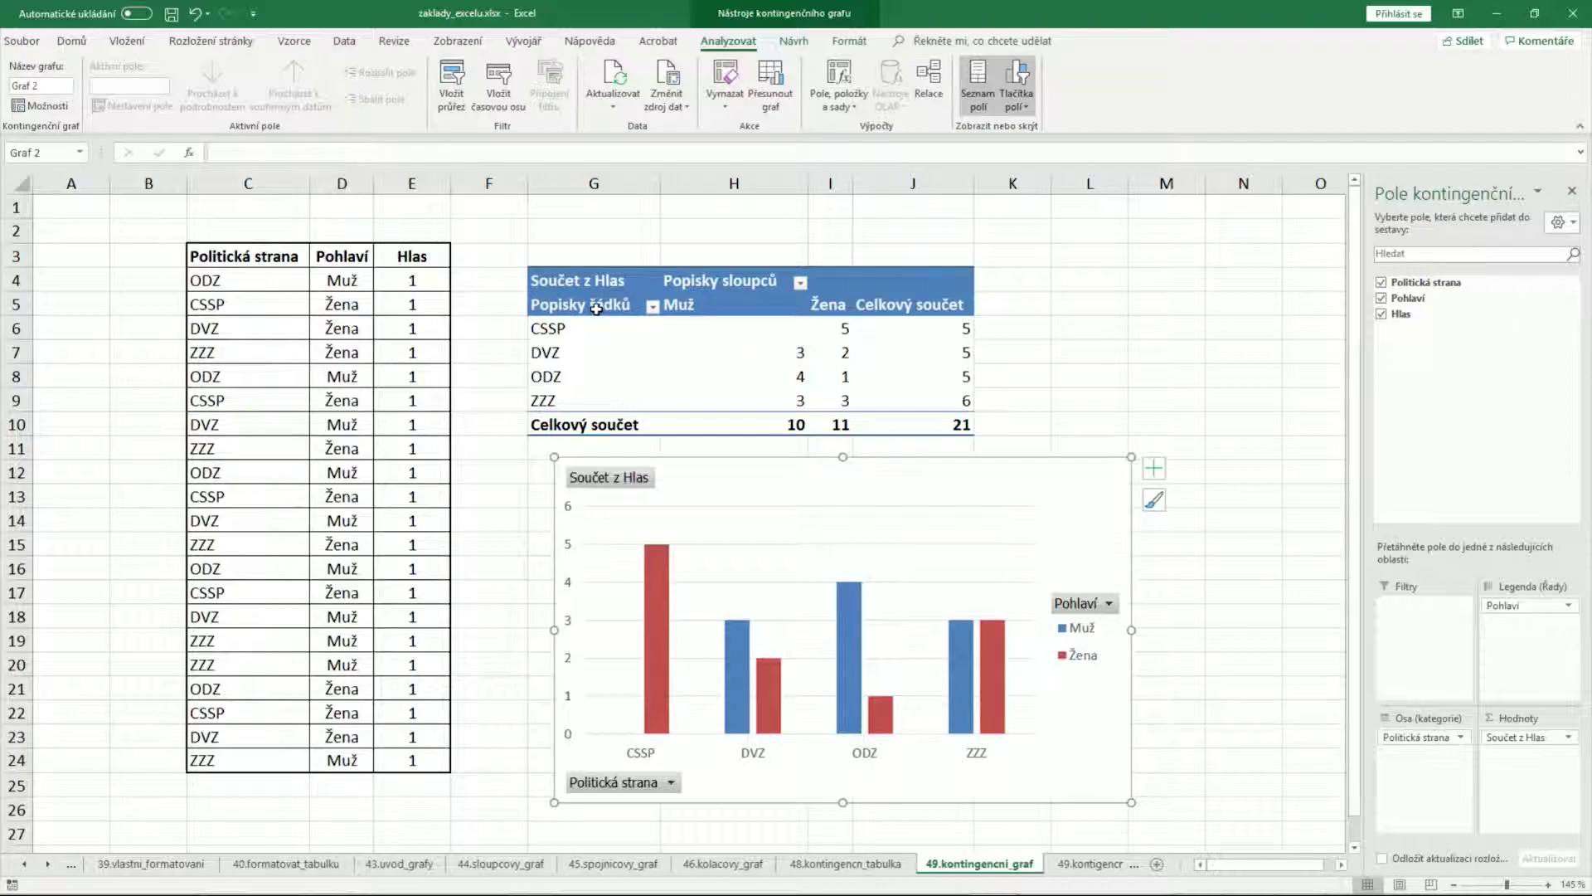
click(1108, 605)
click(936, 445)
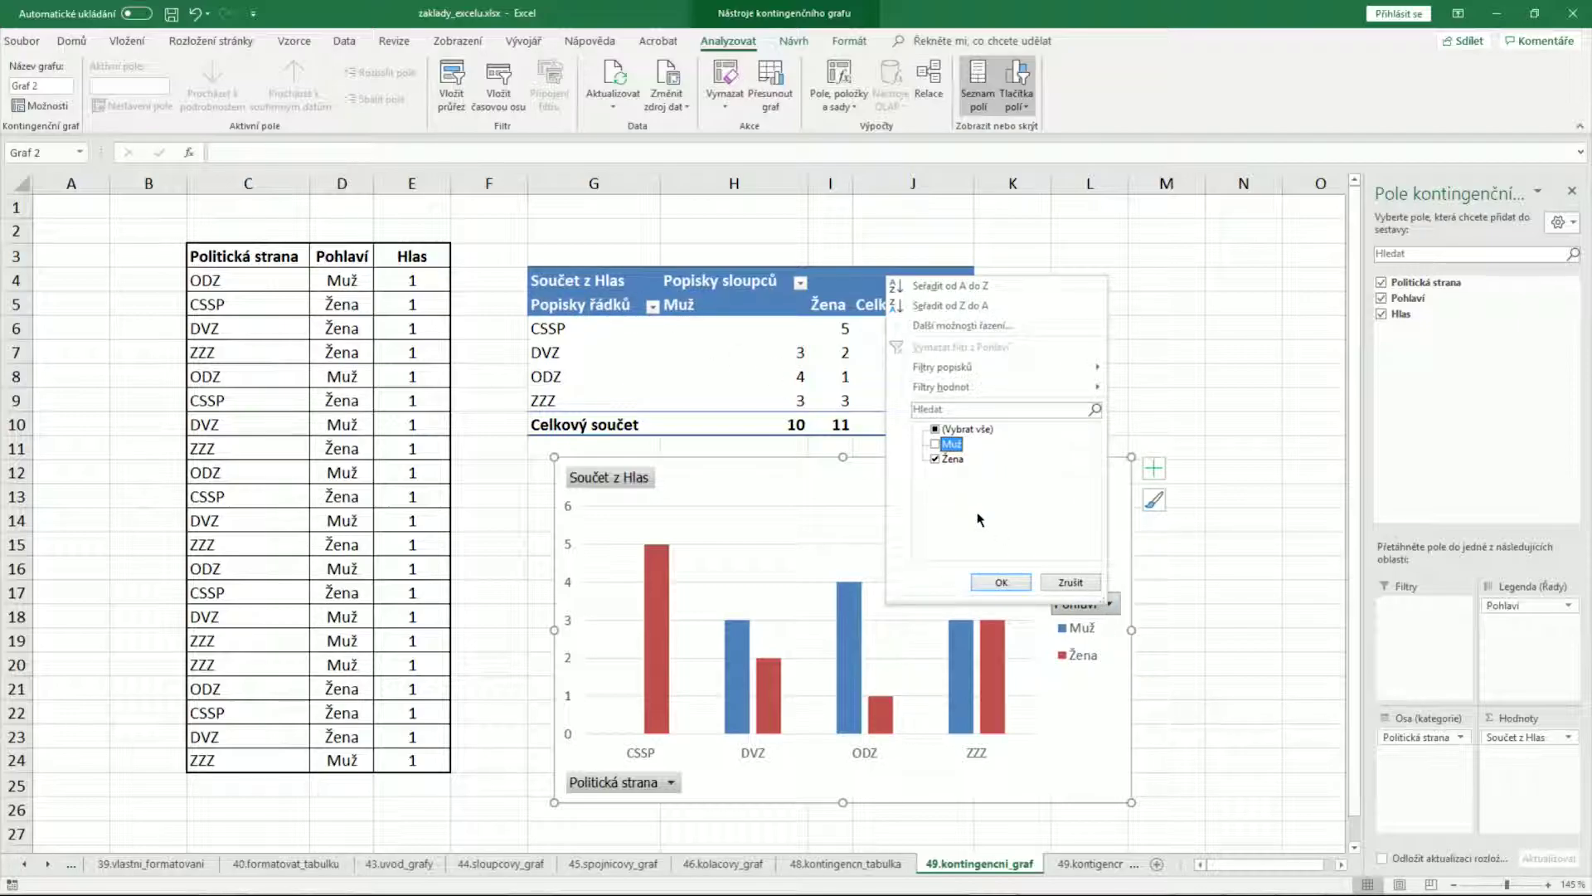
click(996, 583)
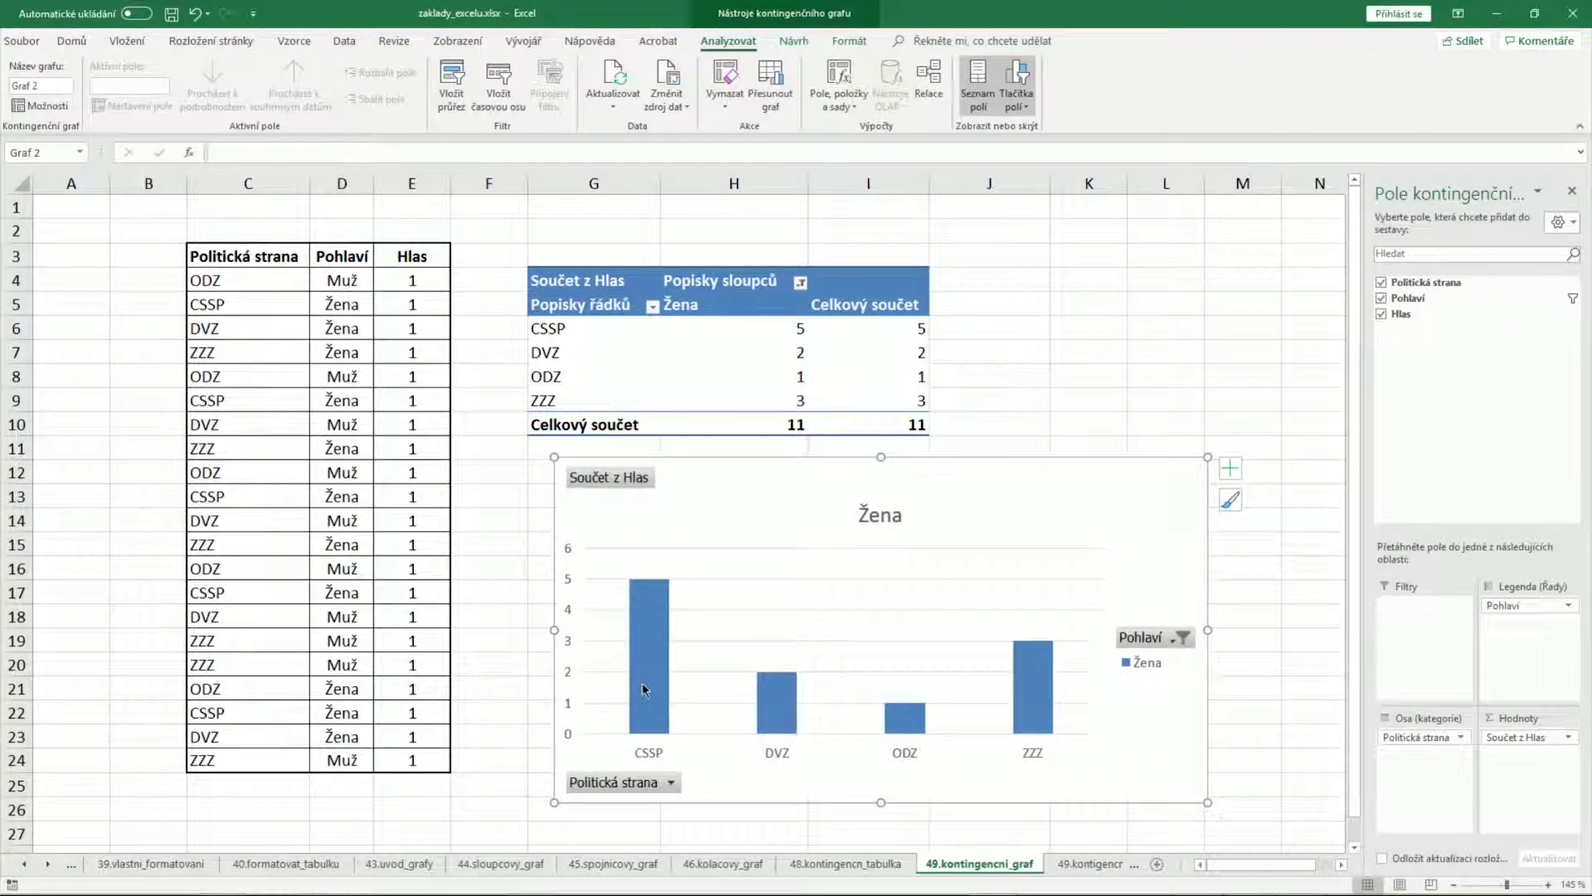
click(671, 781)
click(499, 621)
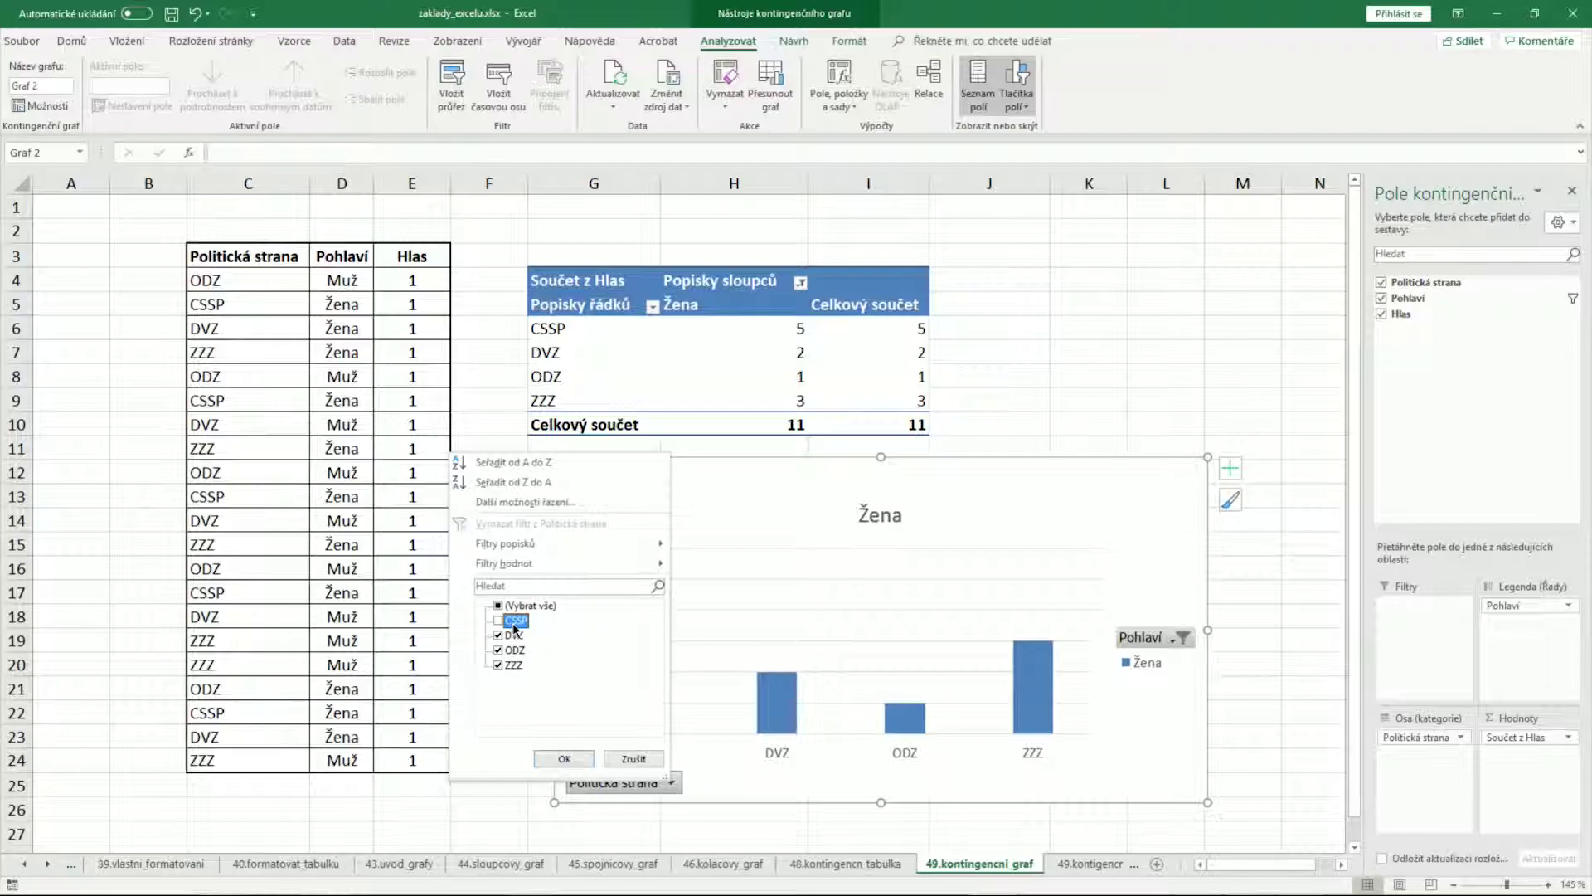
click(498, 622)
click(562, 758)
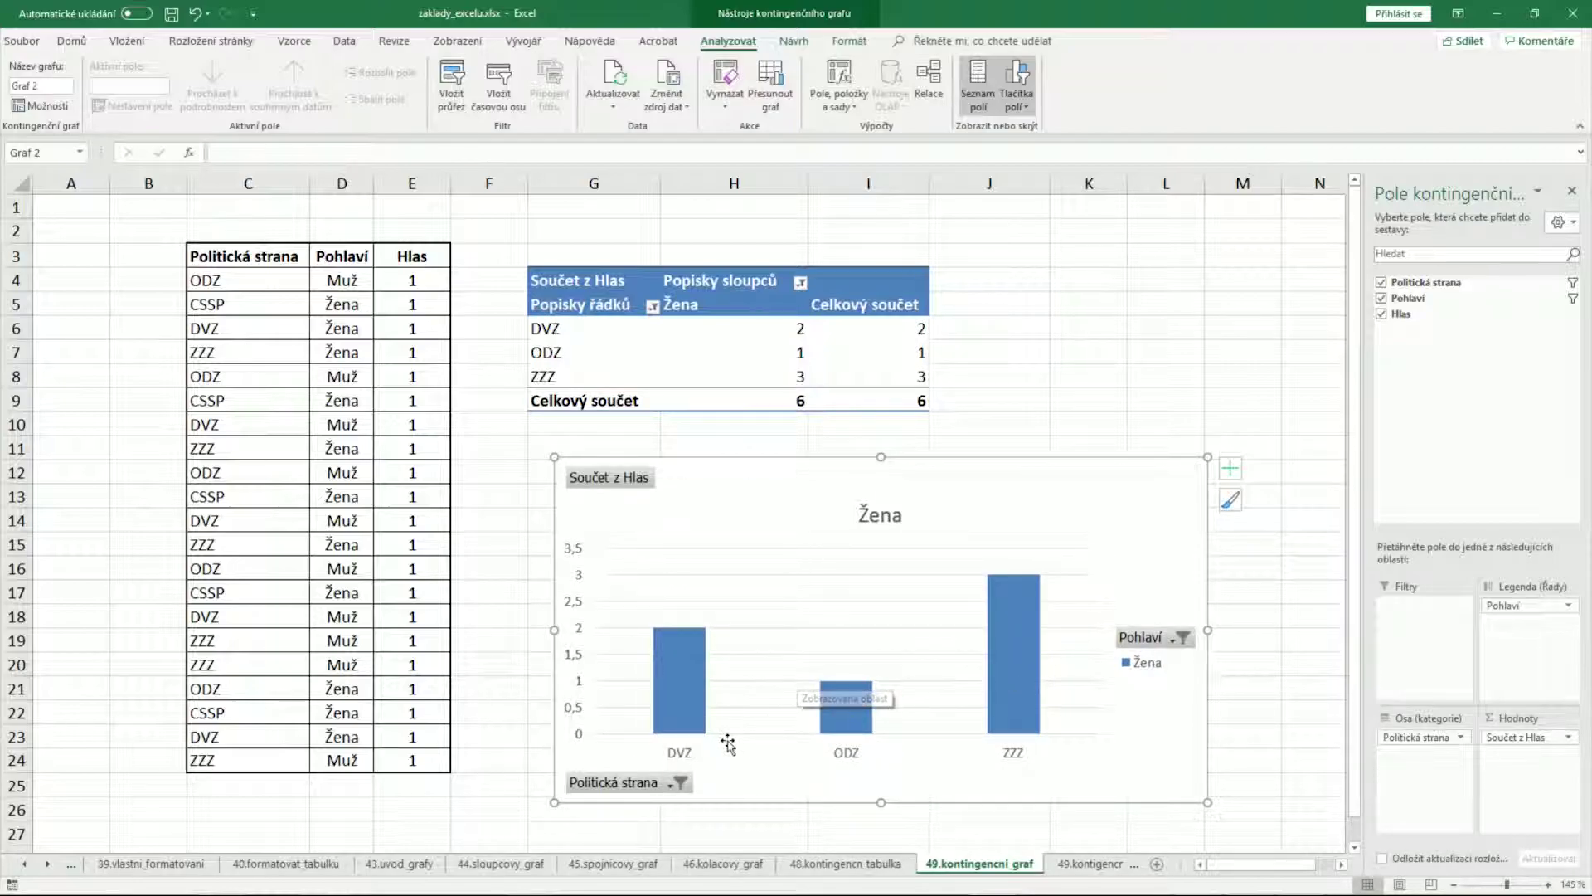
click(674, 784)
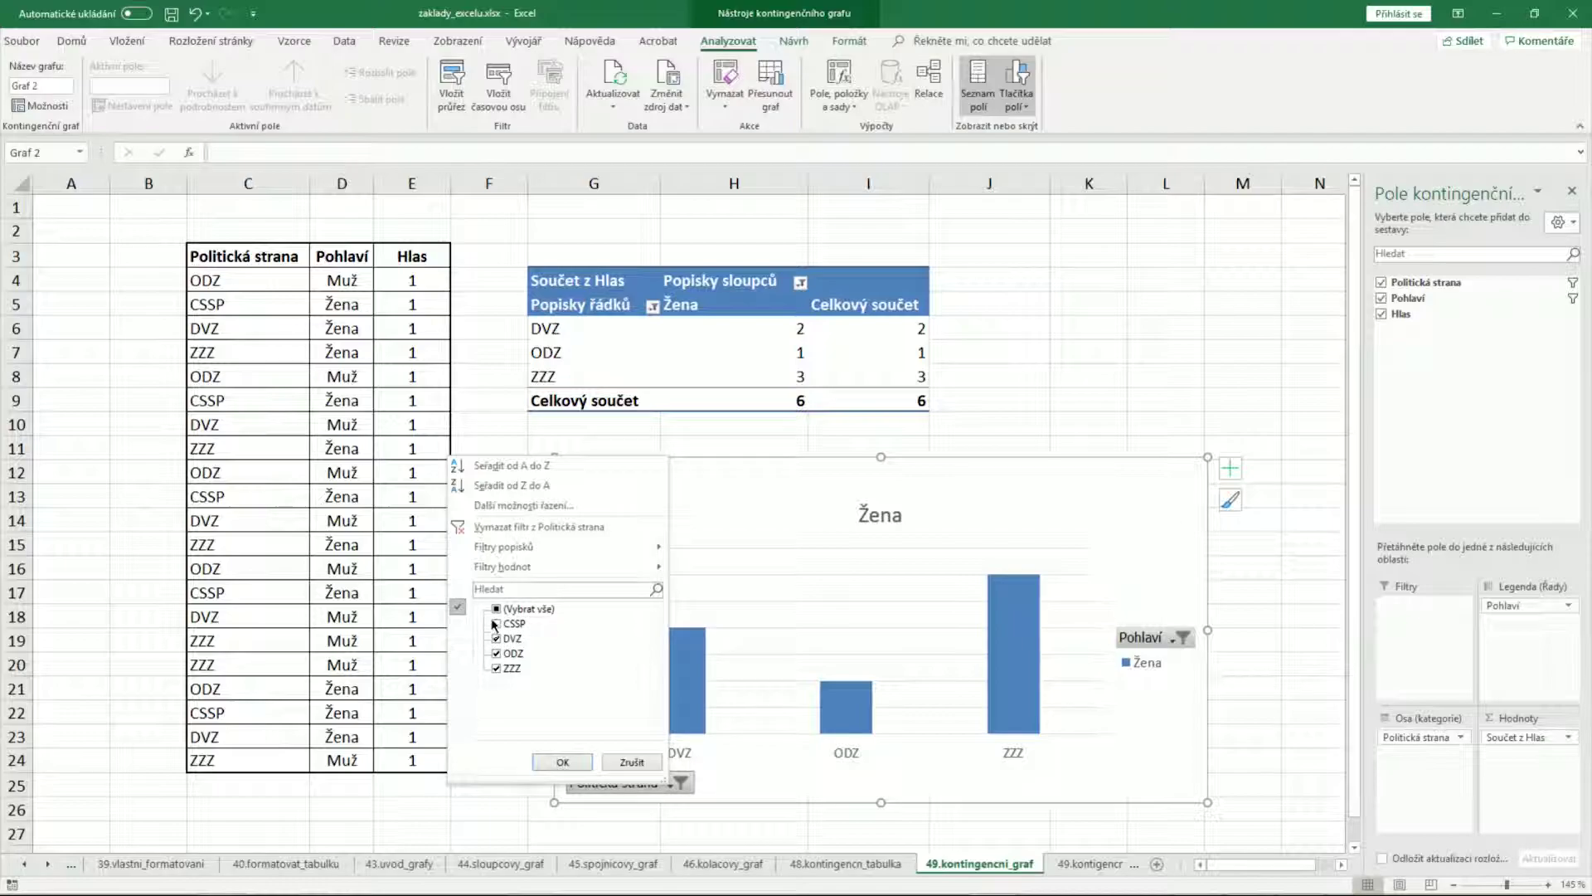
click(559, 761)
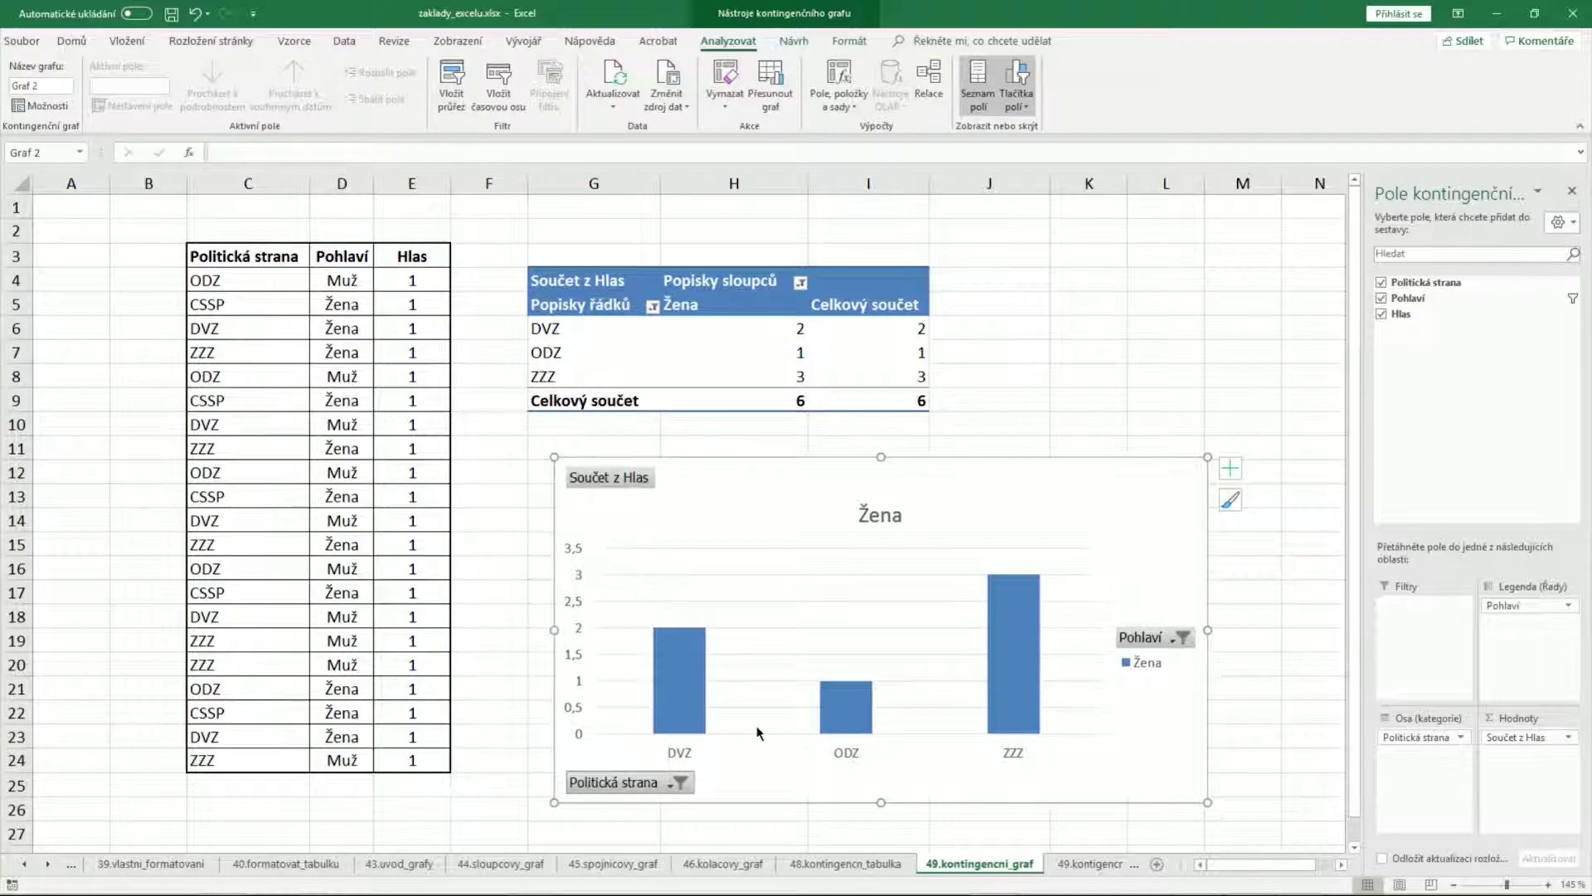
click(1175, 640)
click(1005, 468)
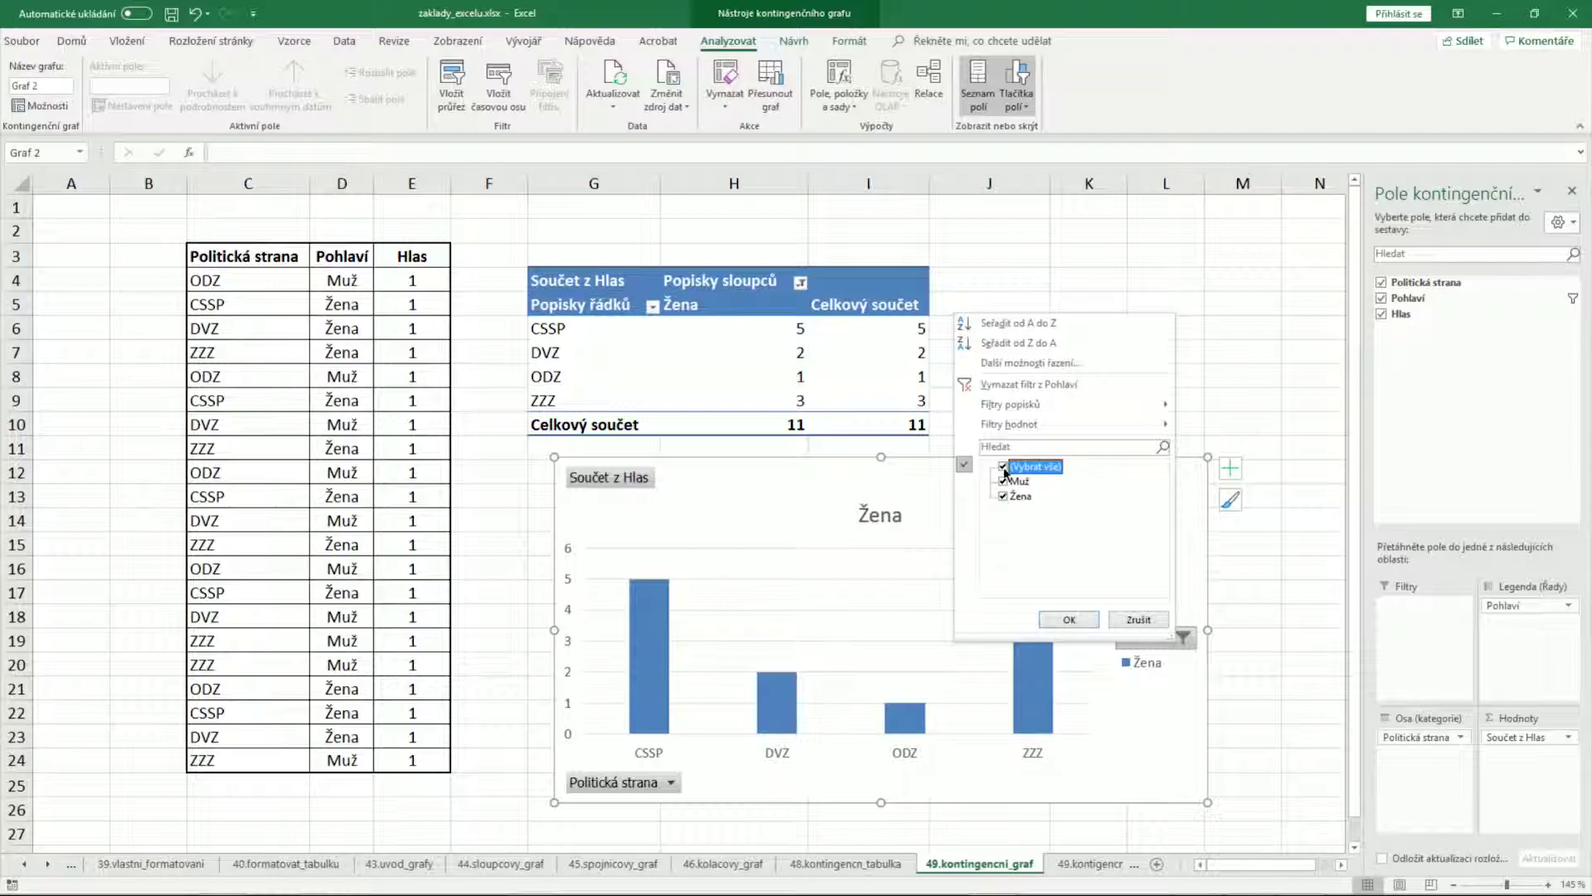
click(1067, 620)
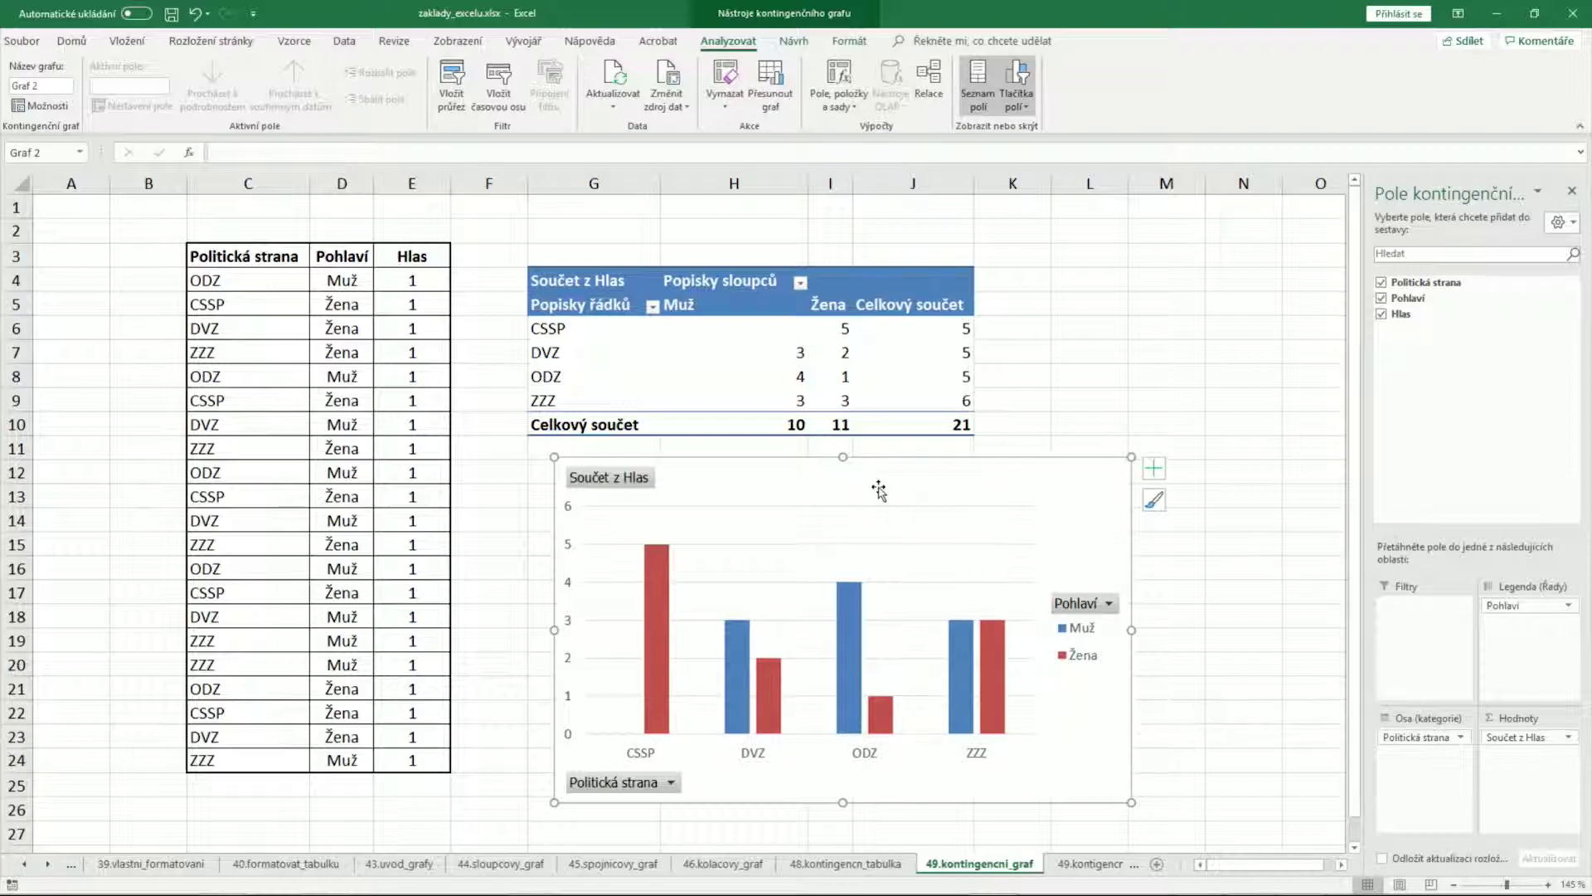
- Apply the fourth chart style, with gradient background and data labels, to the pivot chart
click(795, 48)
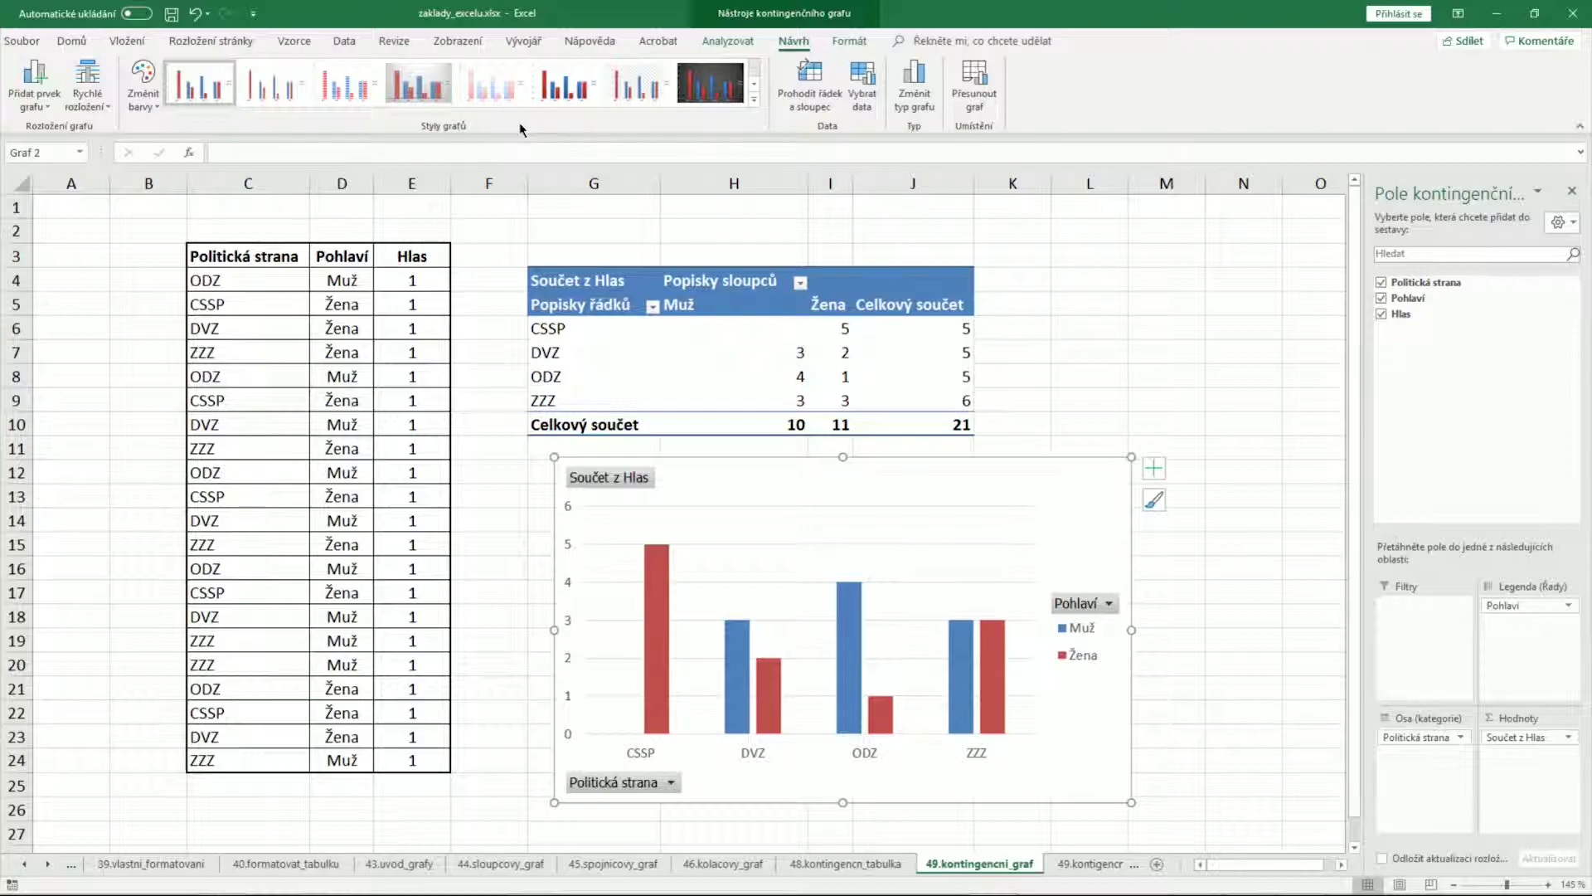
click(419, 83)
mouse_move(655, 637)
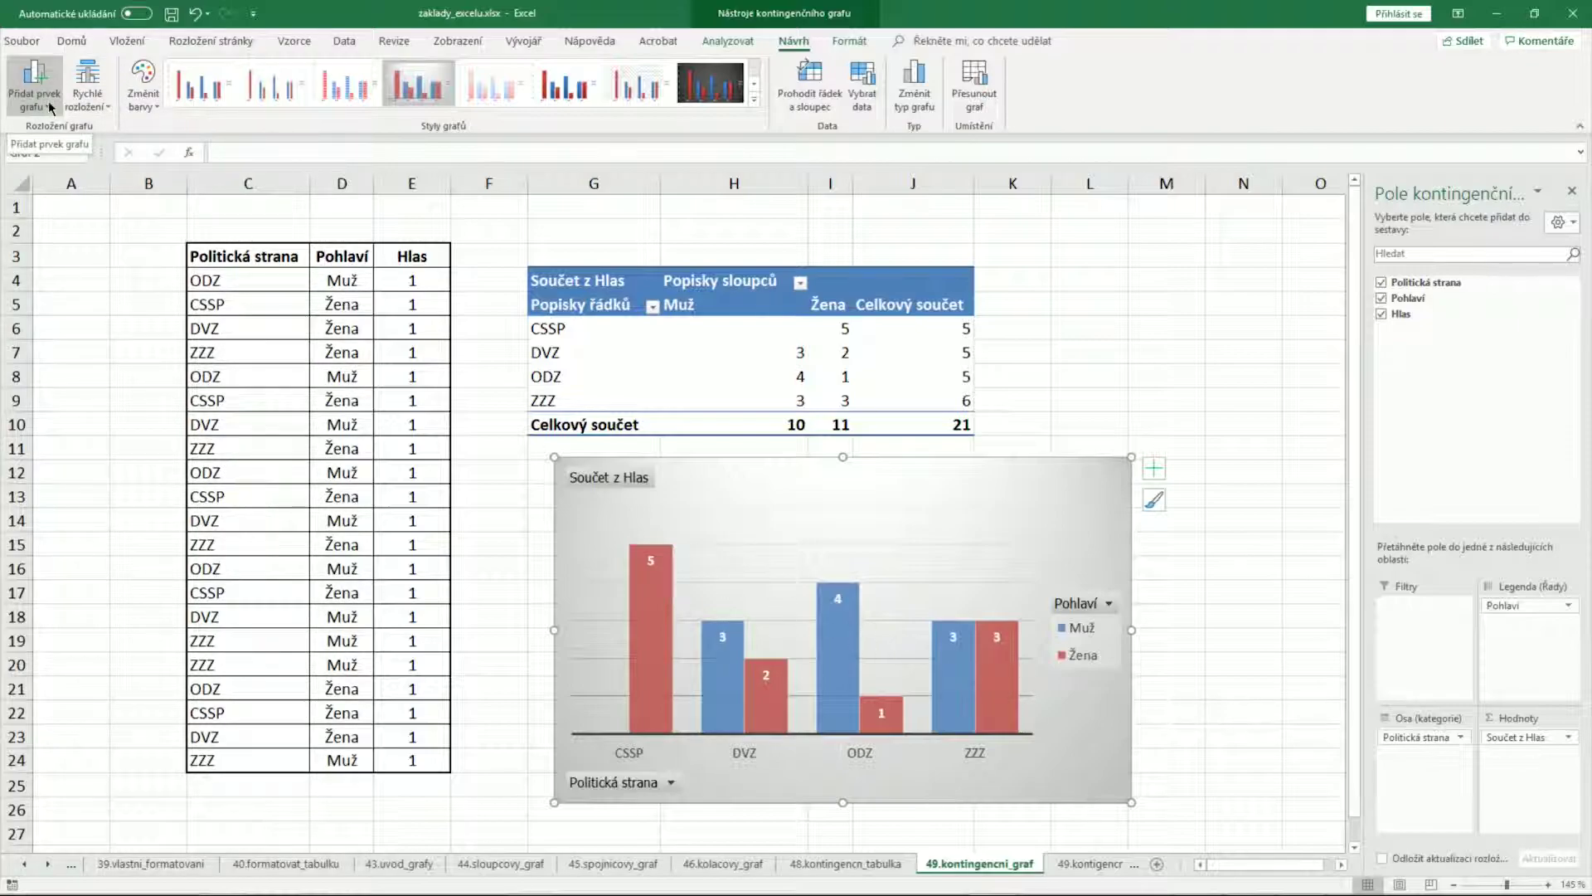
- Add the primary vertical axis and set data labels to Inside End
click(34, 83)
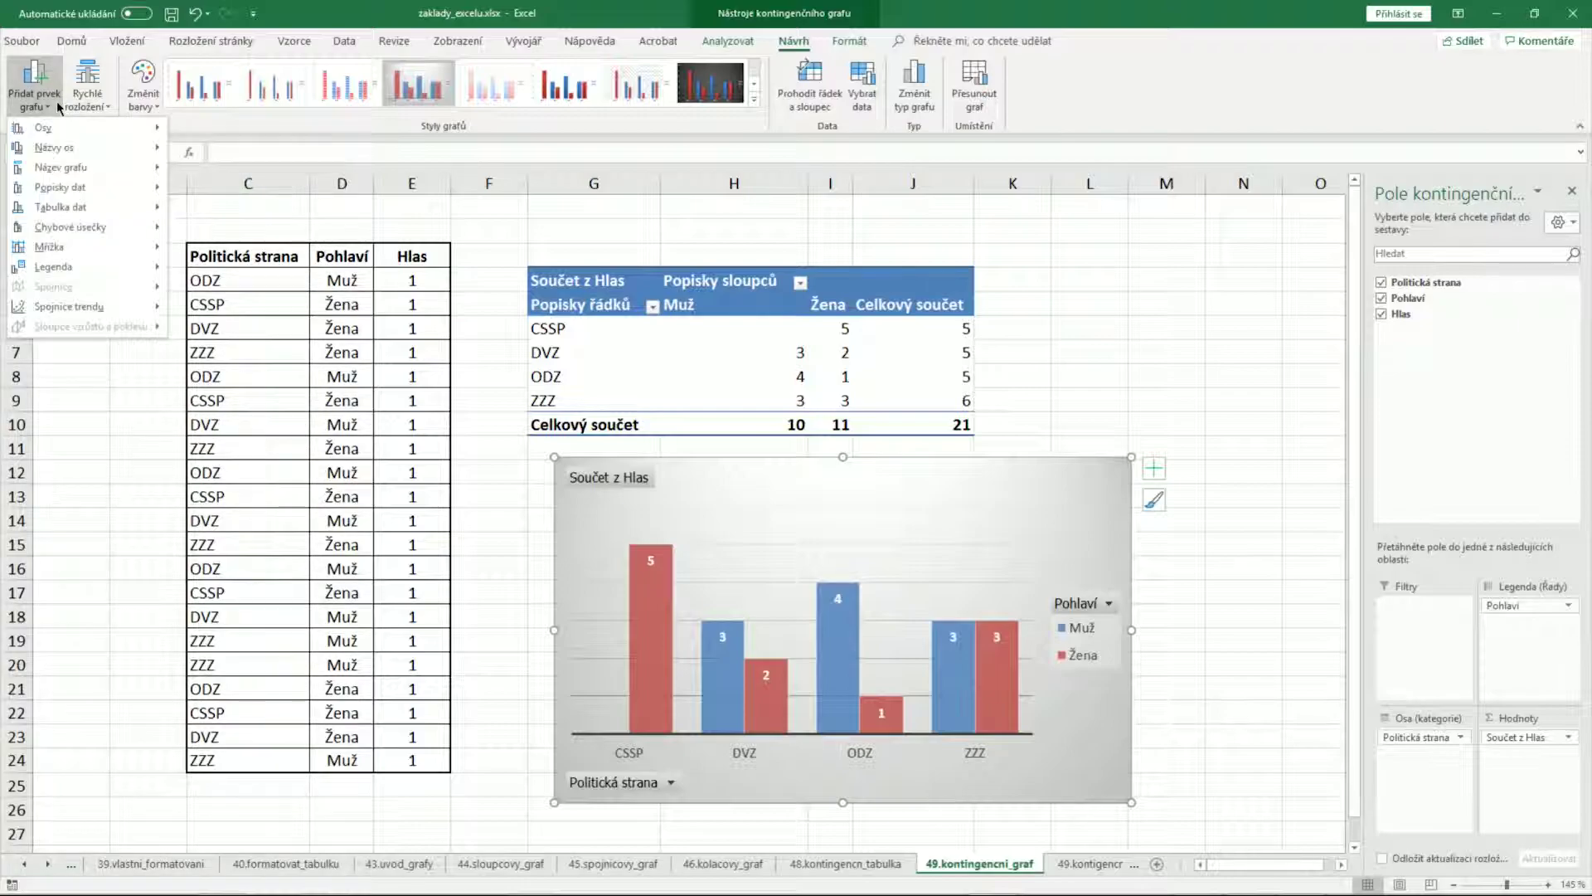
mouse_move(43, 126)
click(228, 176)
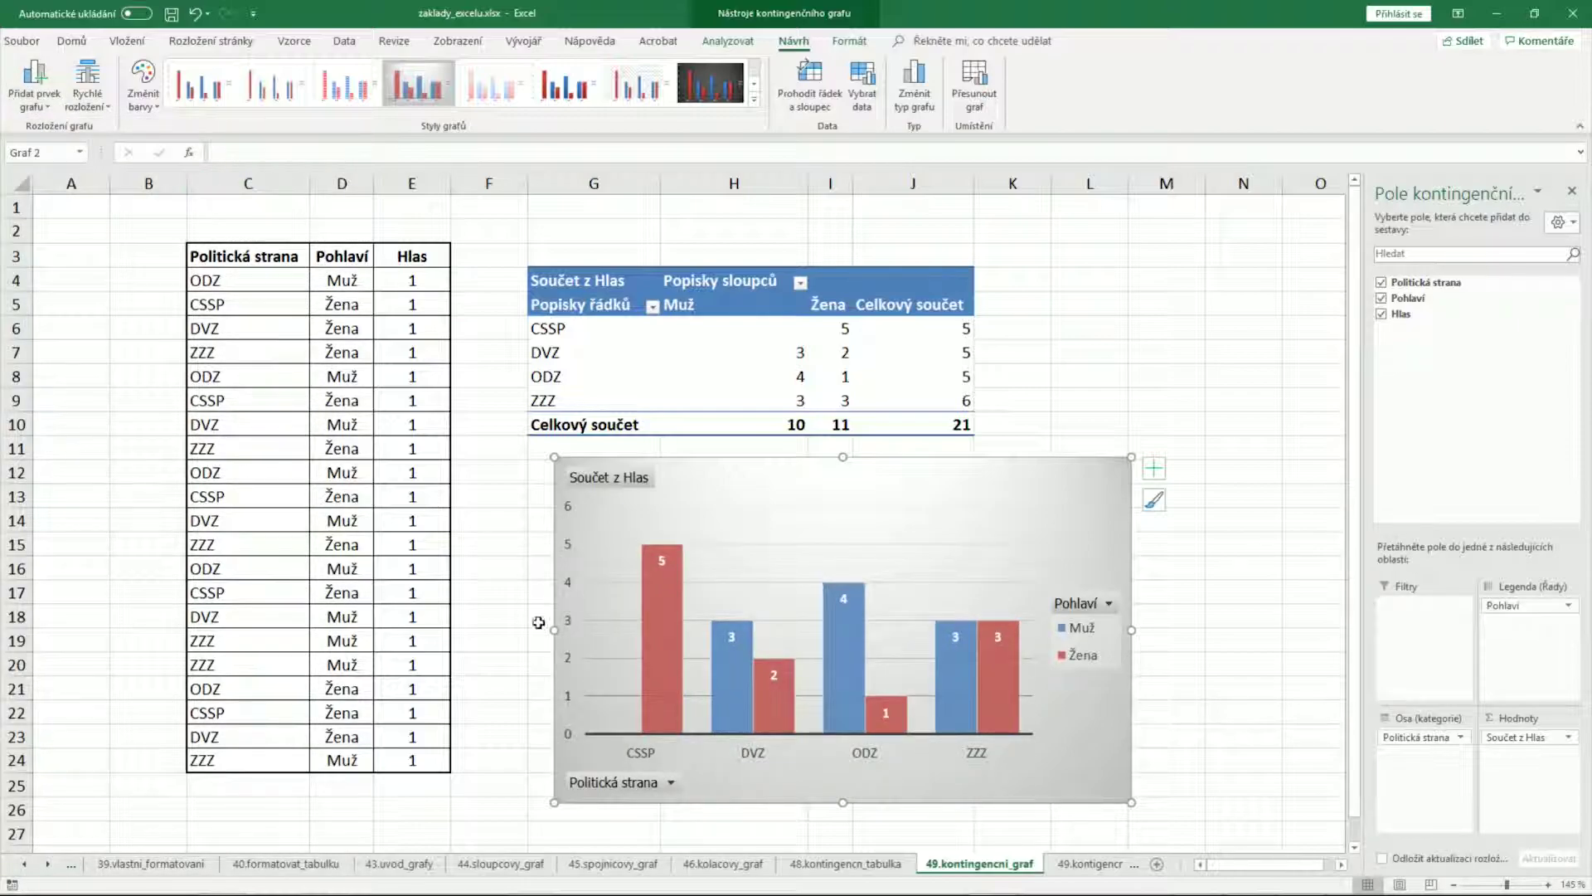
click(34, 87)
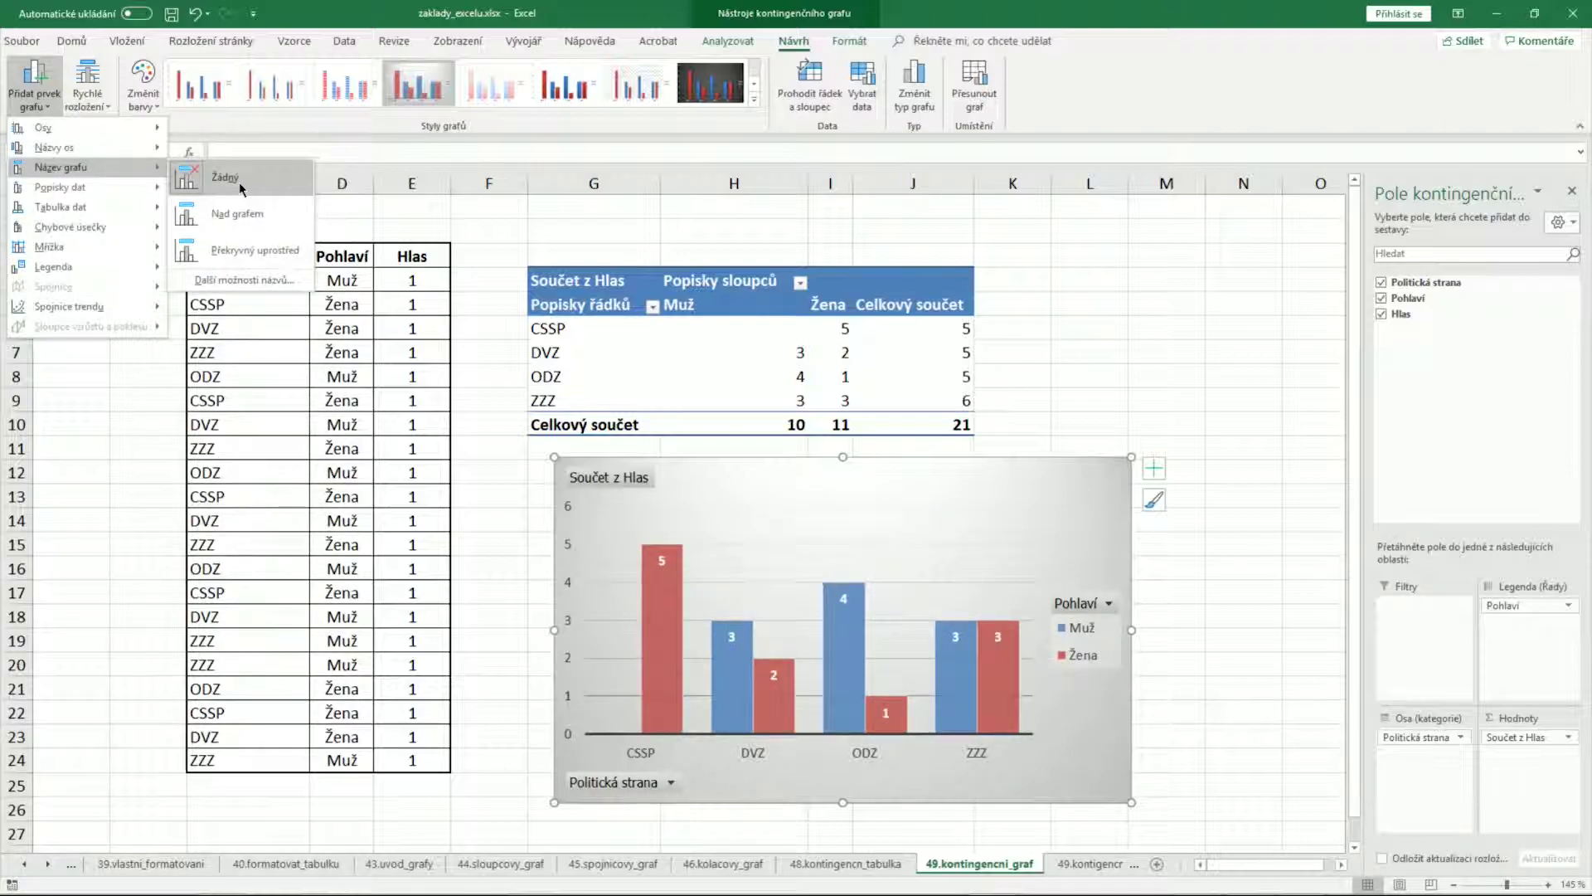
mouse_move(60, 187)
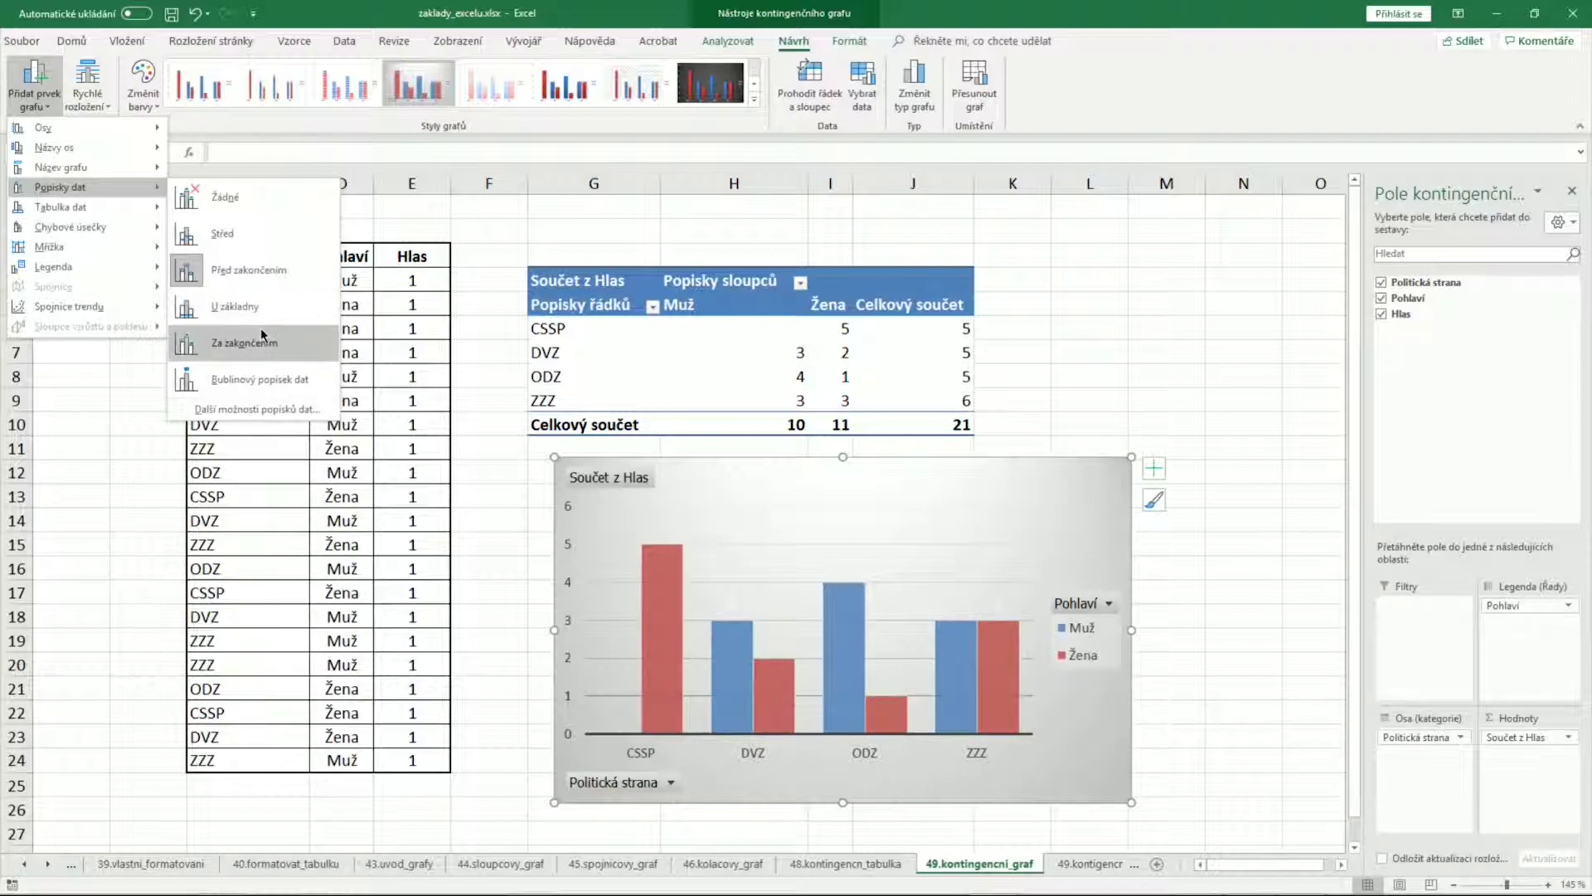
click(246, 267)
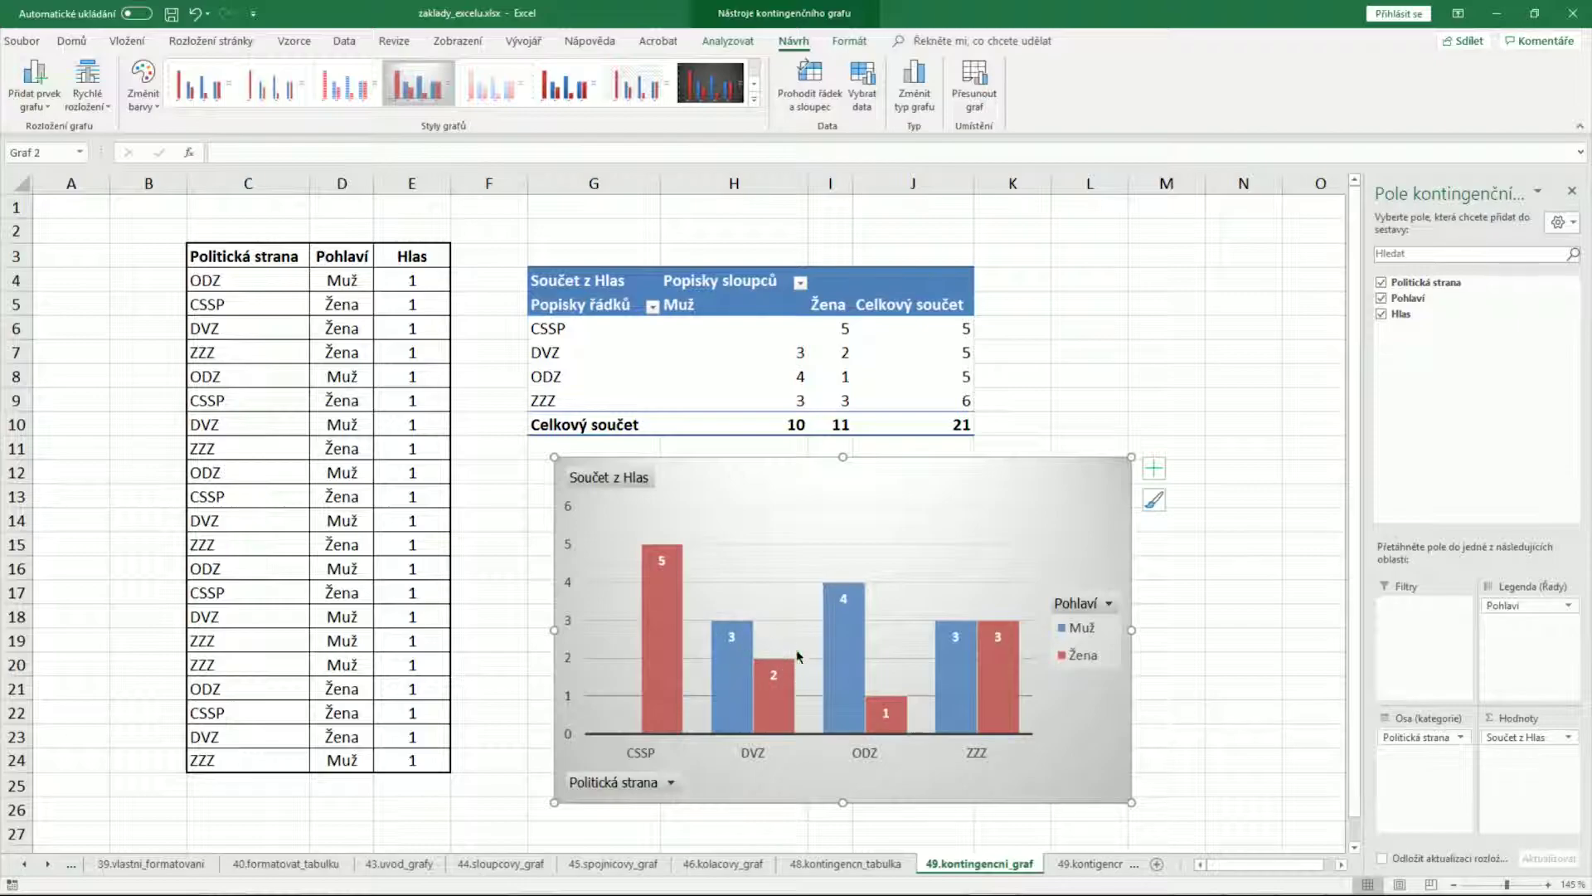
click(35, 83)
mouse_move(53, 266)
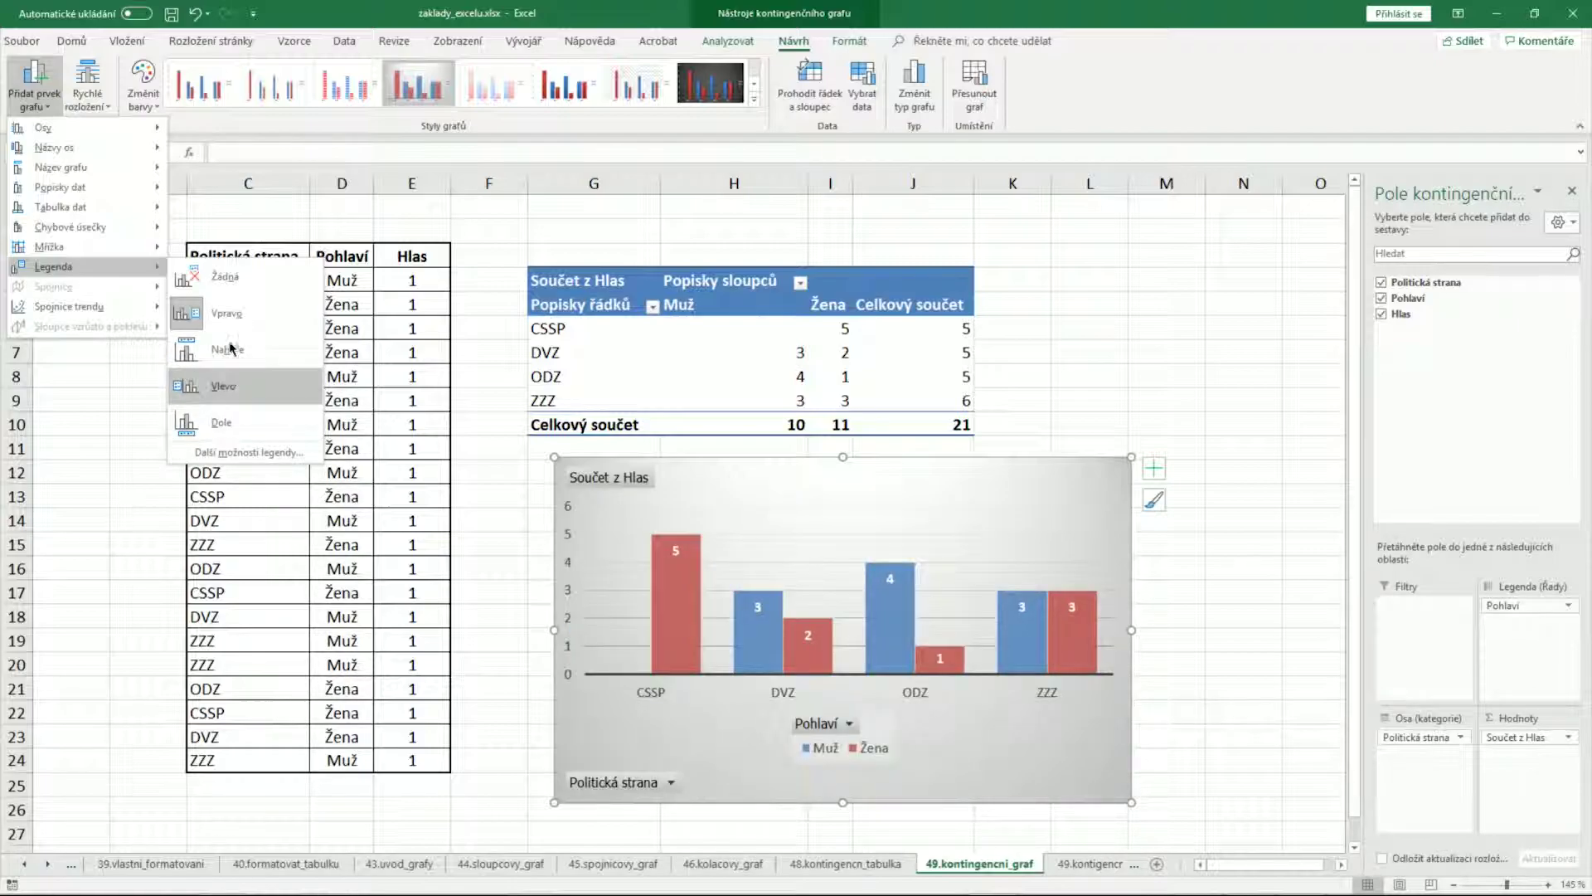
click(226, 319)
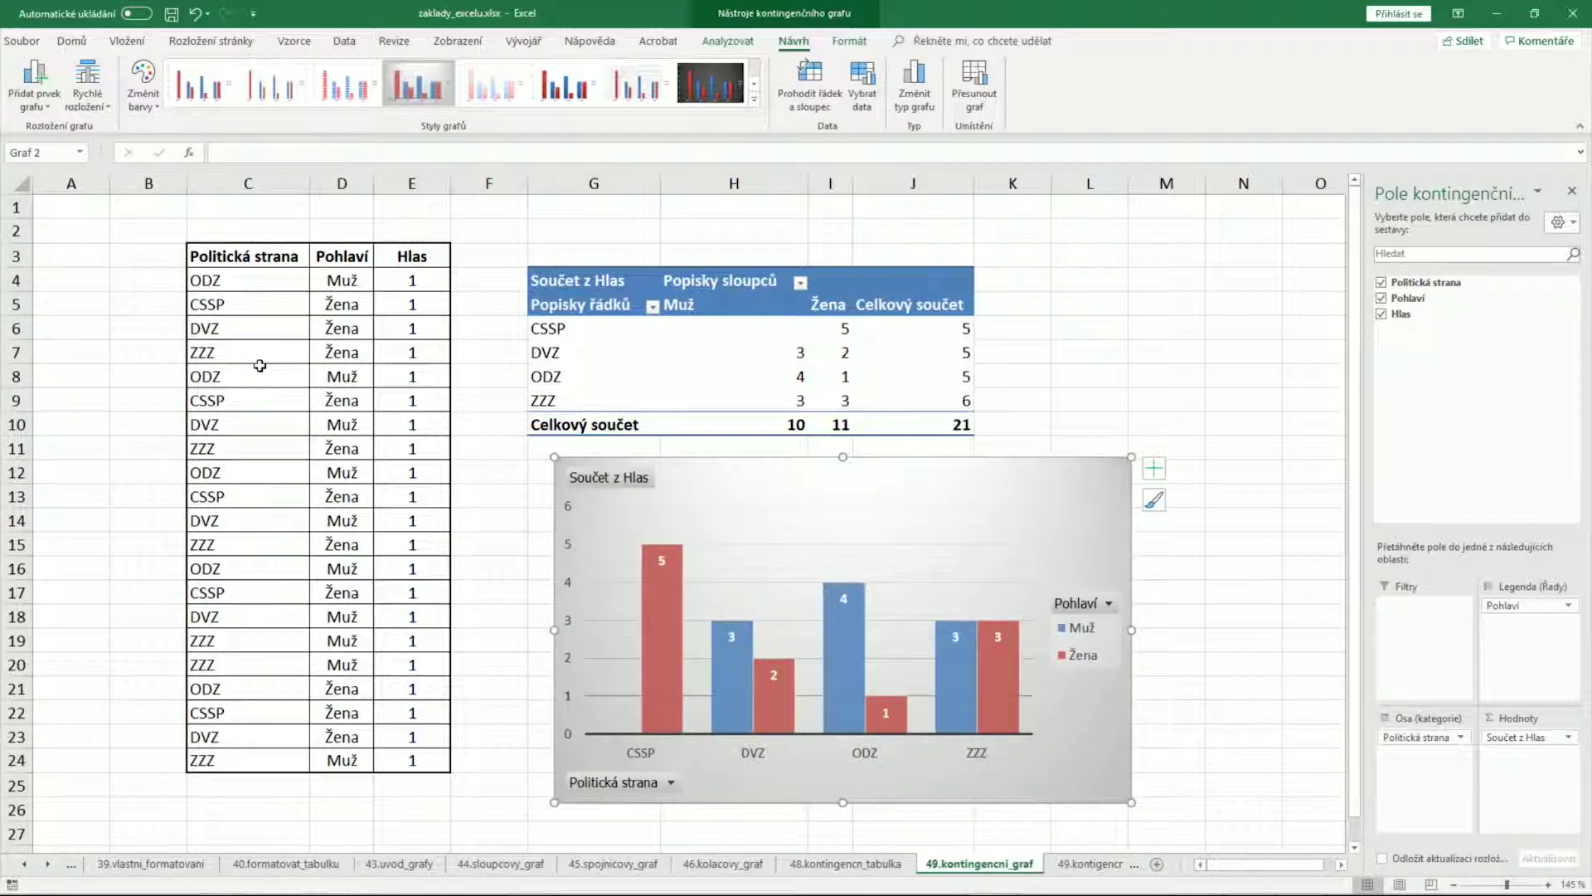